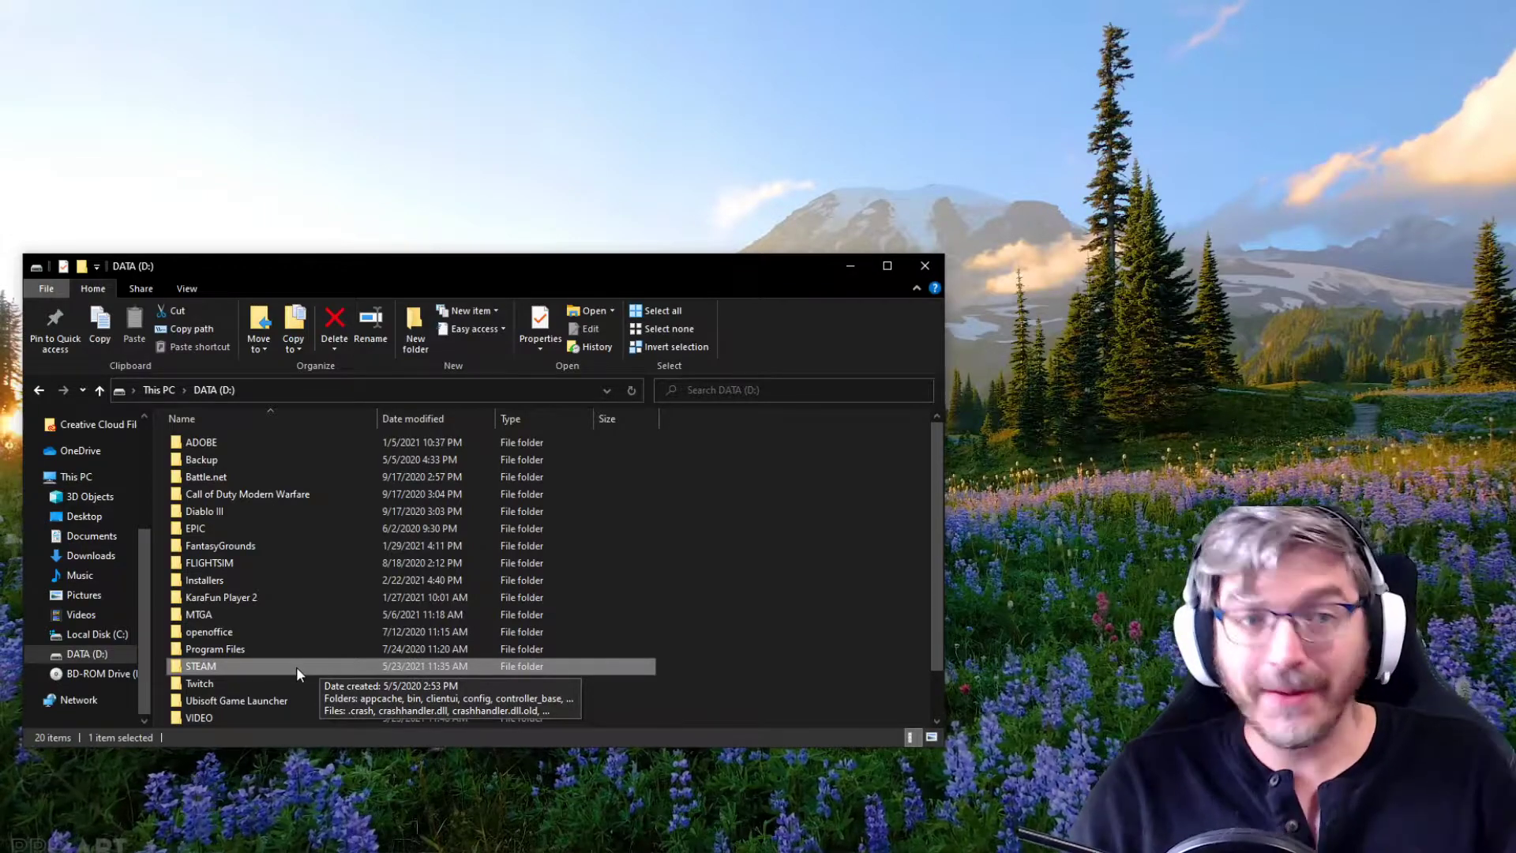
Go from the STEAM folder through steamapps and common into The Jackbox Party Pack 5 folder.
double_click(296, 666)
scroll(299, 656, "down", 4)
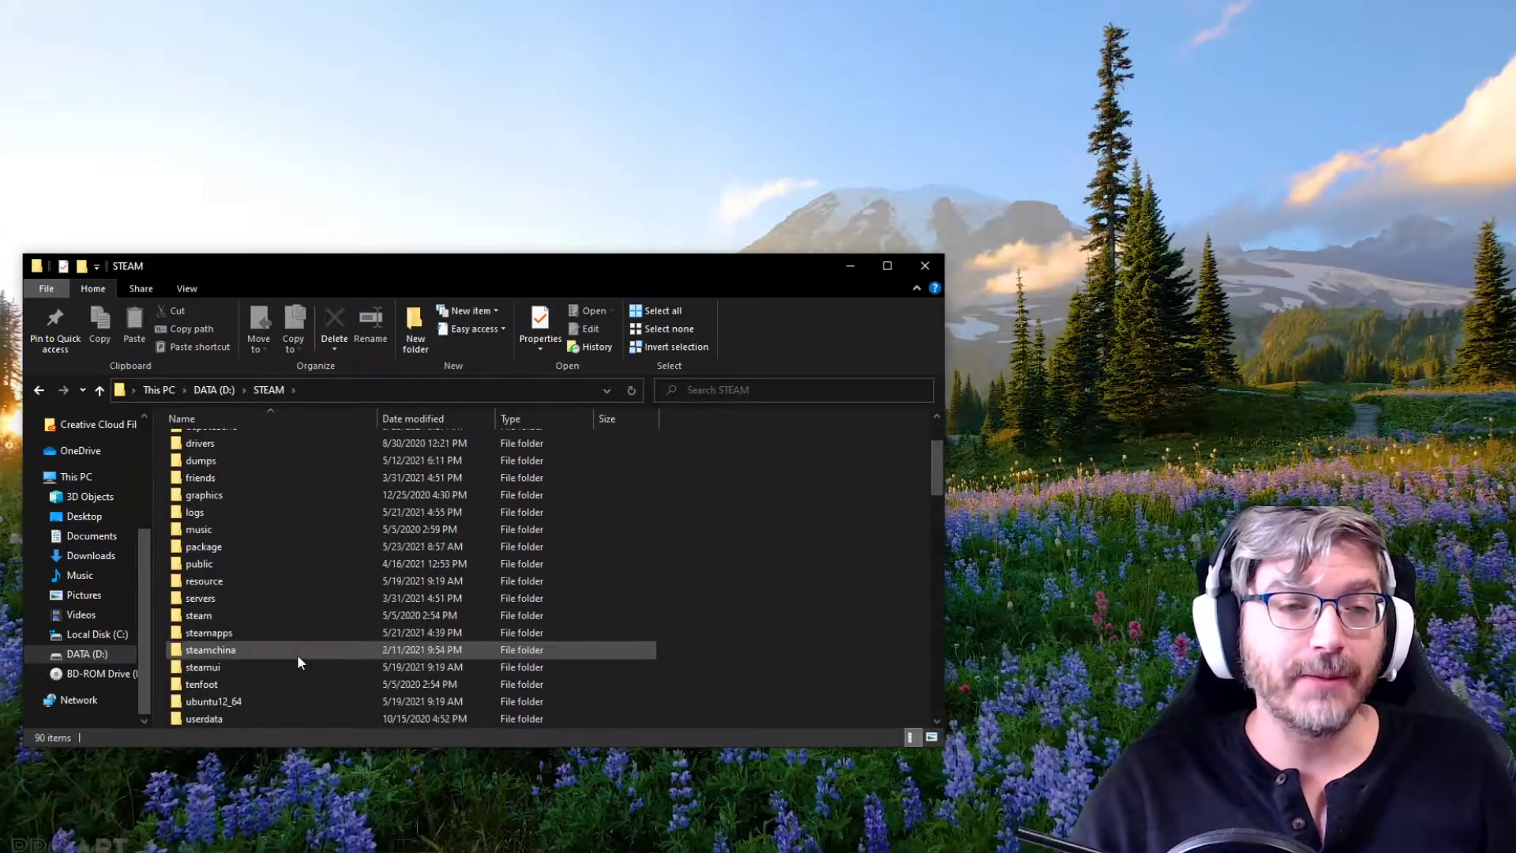
double_click(227, 531)
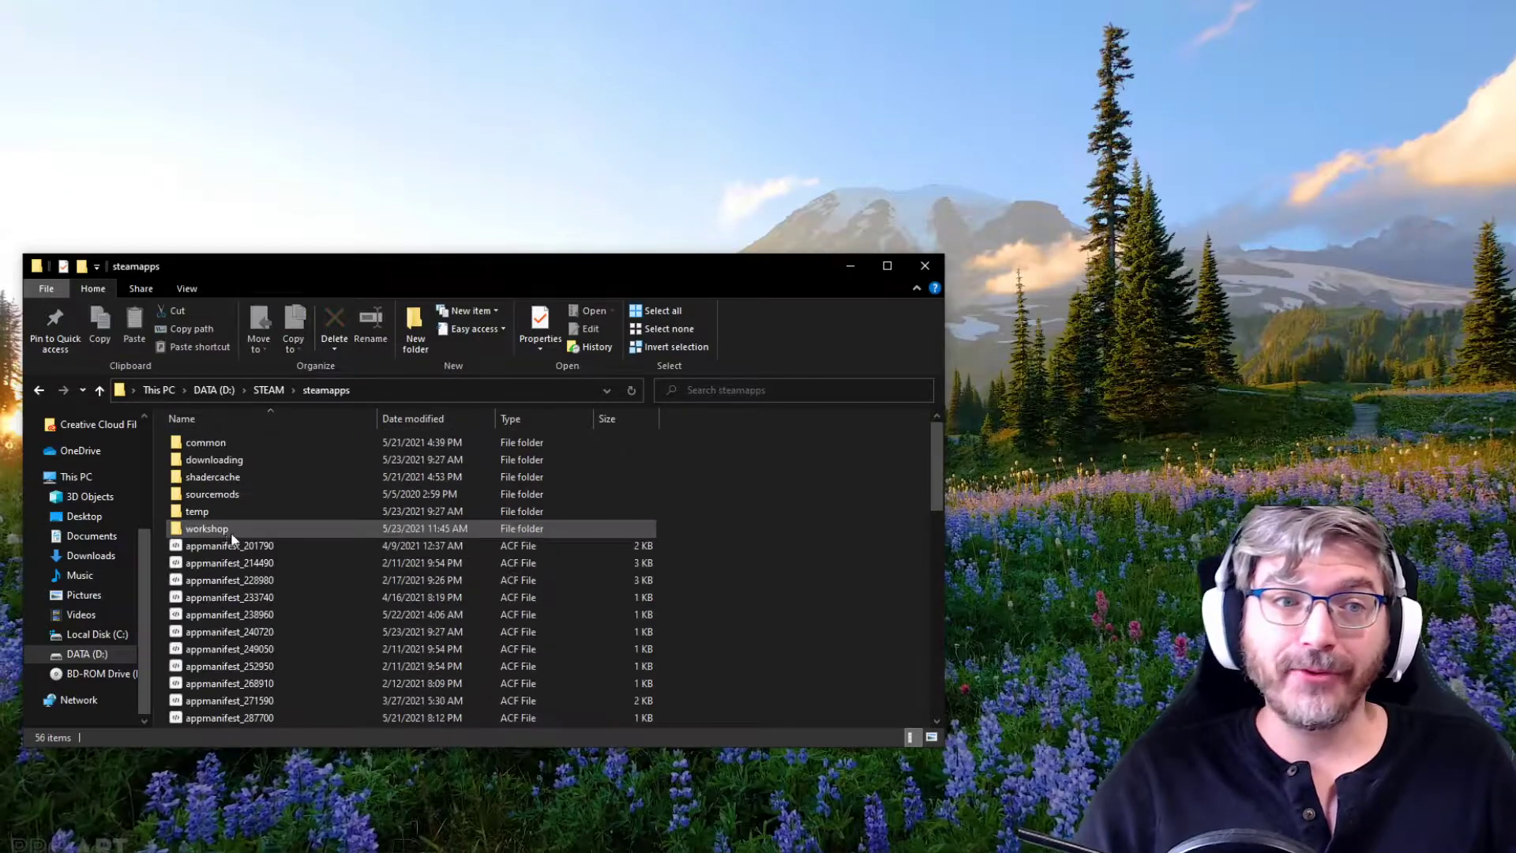
double_click(233, 442)
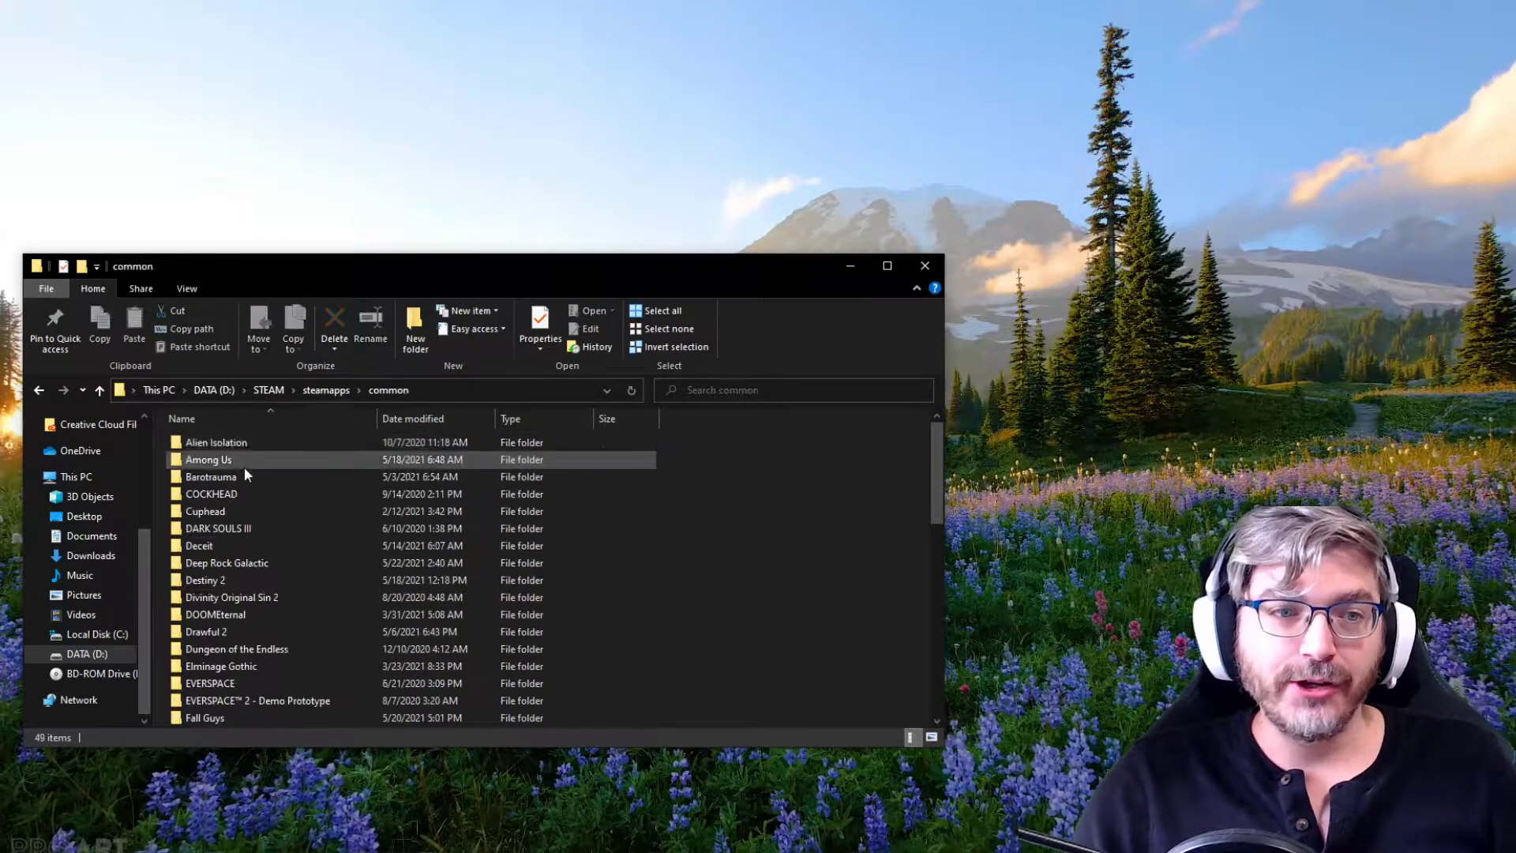
scroll(316, 584, "down", 10)
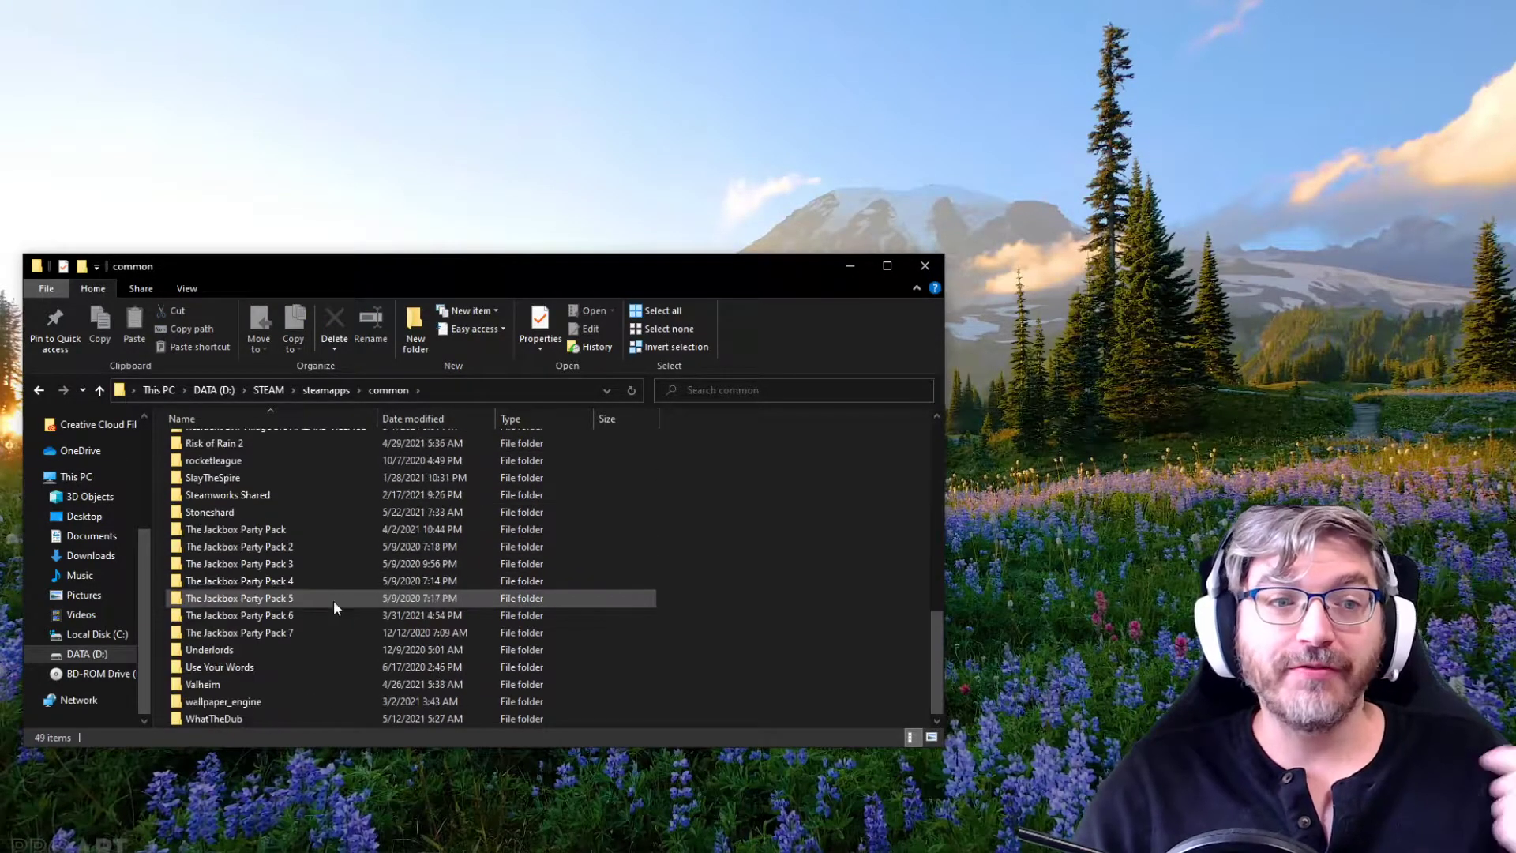
left_click(290, 598)
double_click(289, 598)
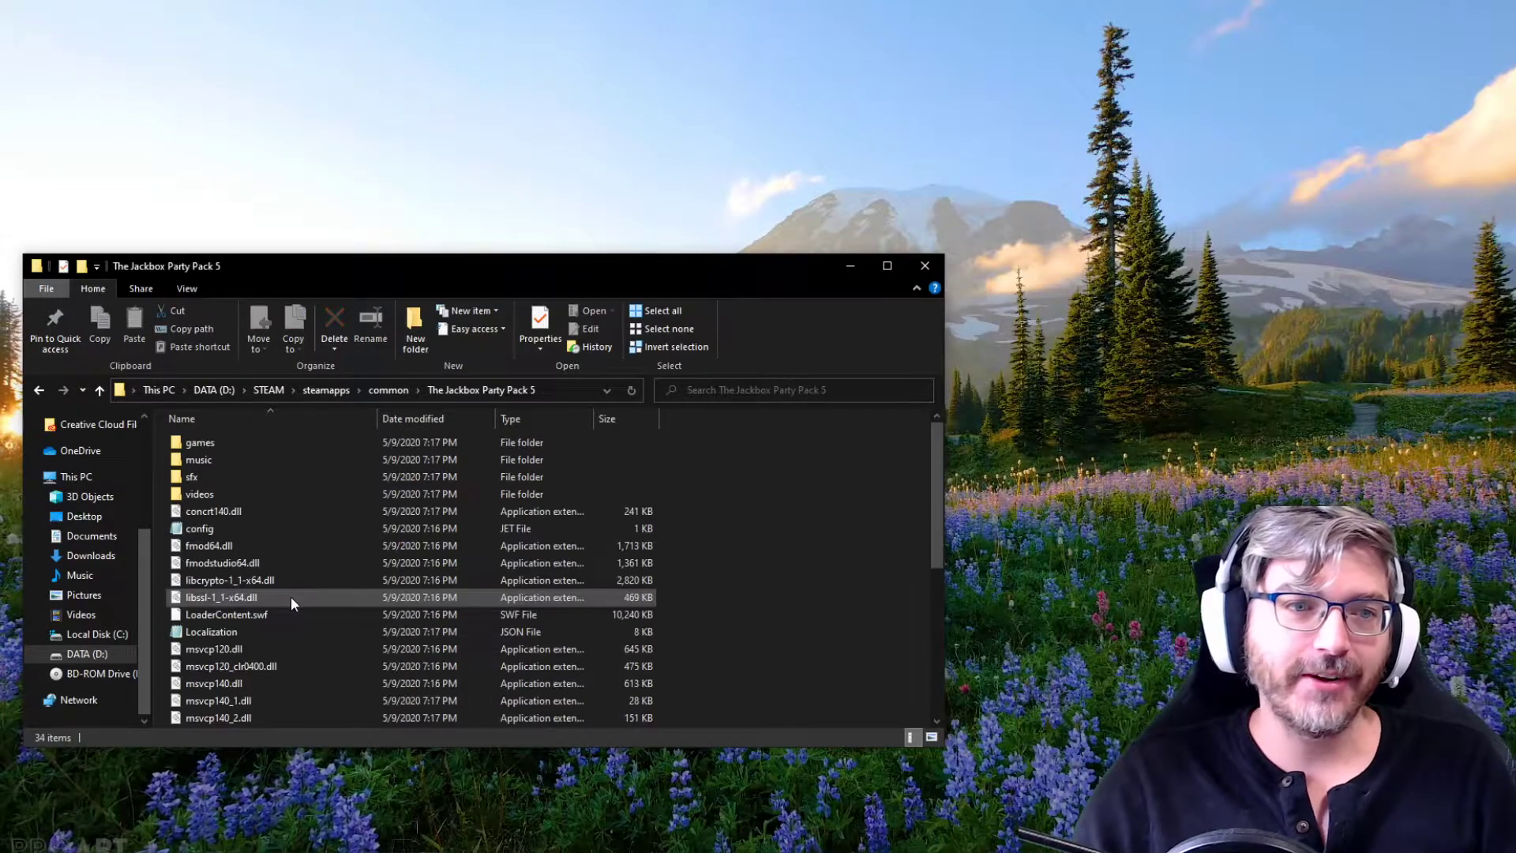
Open the content folder of the RapBattle game inside the party pack's games folder.
double_click(222, 442)
double_click(243, 478)
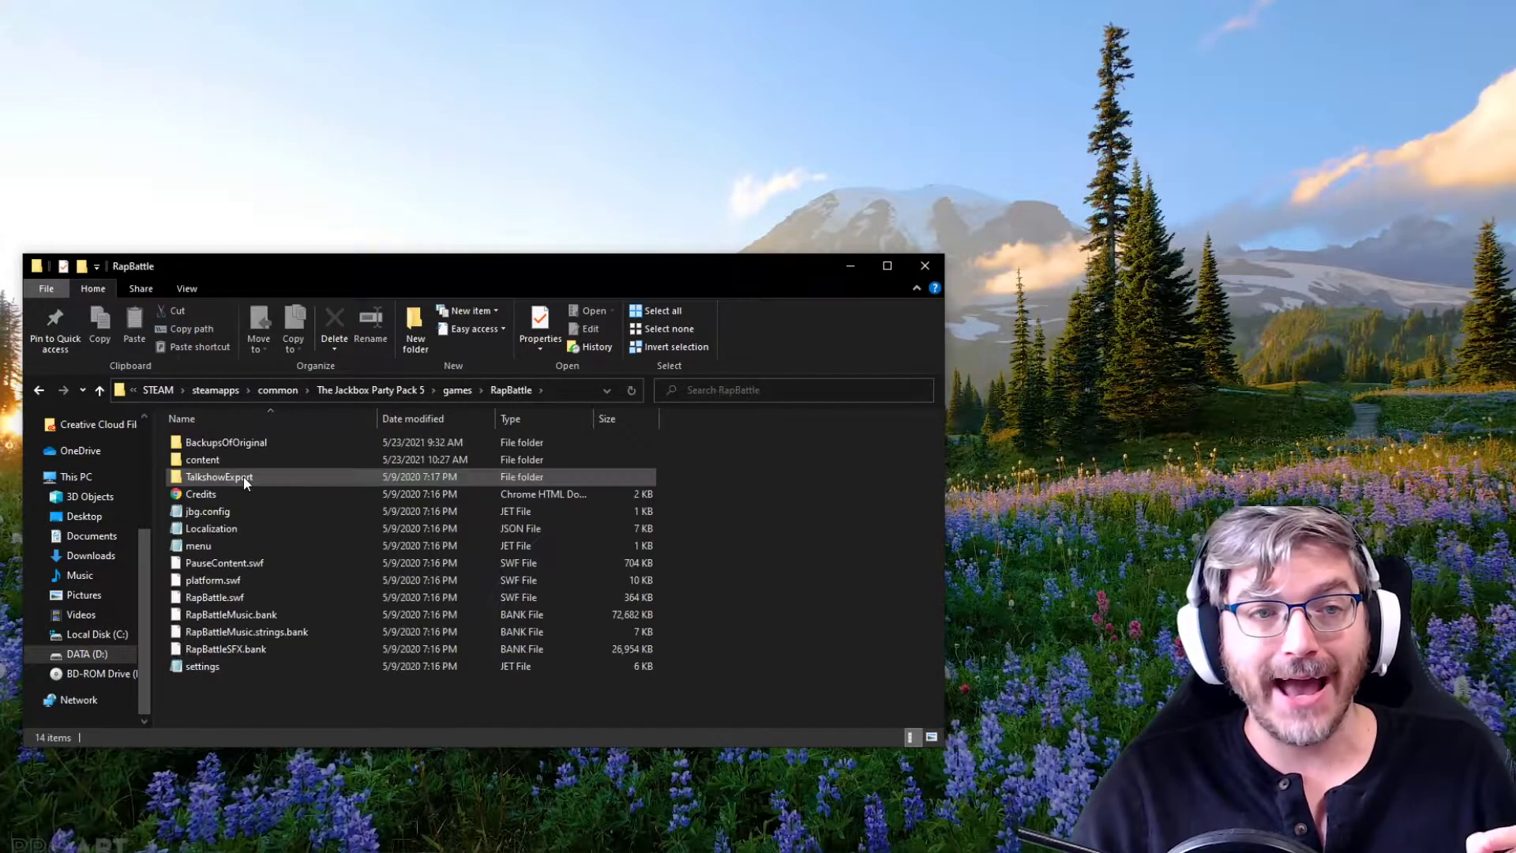
double_click(229, 459)
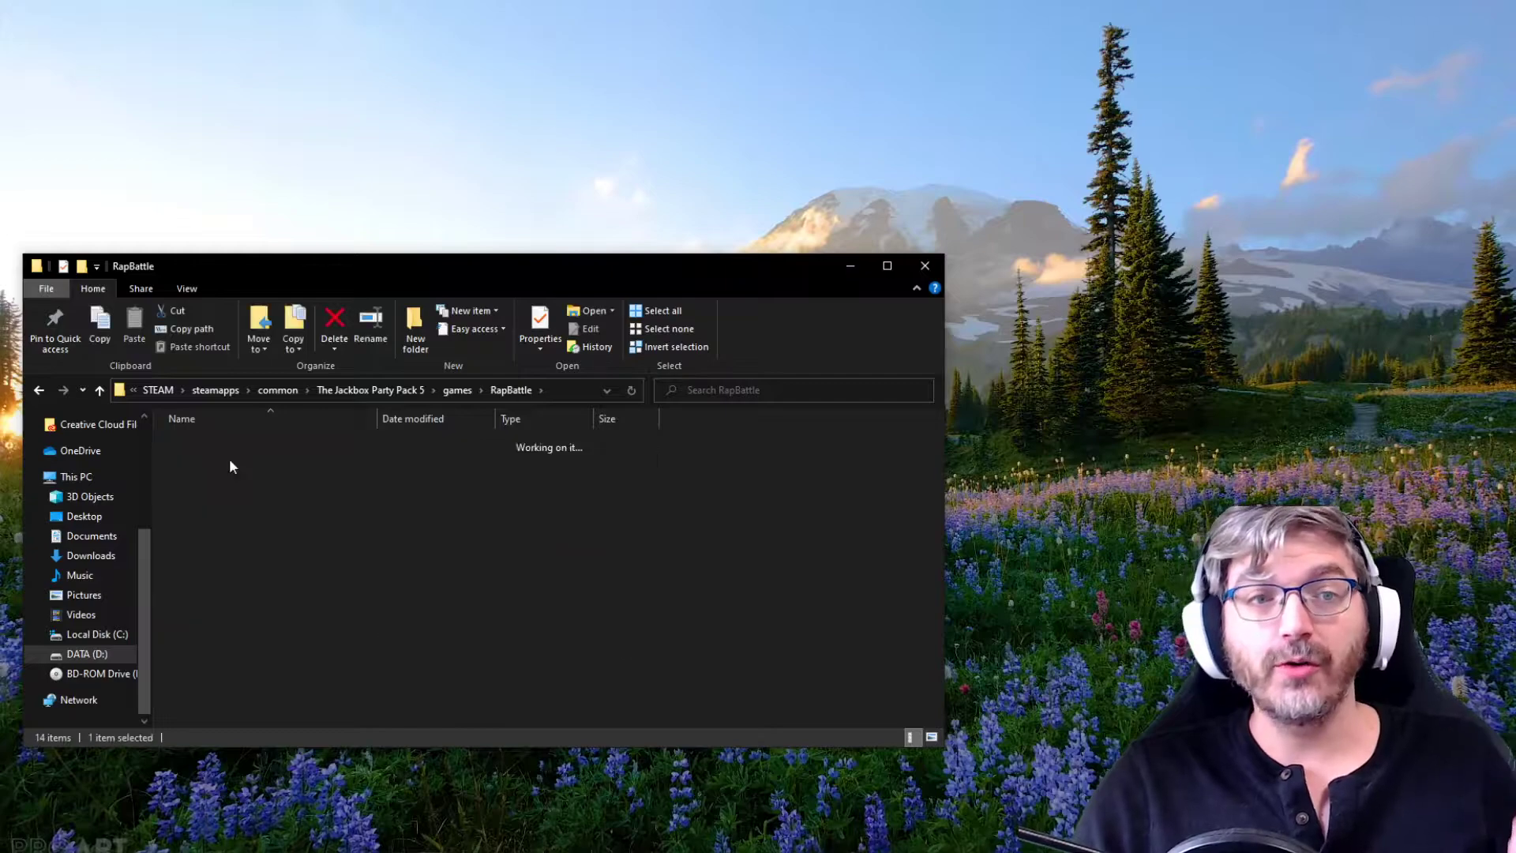
Copy the RapBattleStandardPromptRound1, Round2 and Round3 files and open the BackupsOfOriginal folder in RapBattle.
left_click(306, 511)
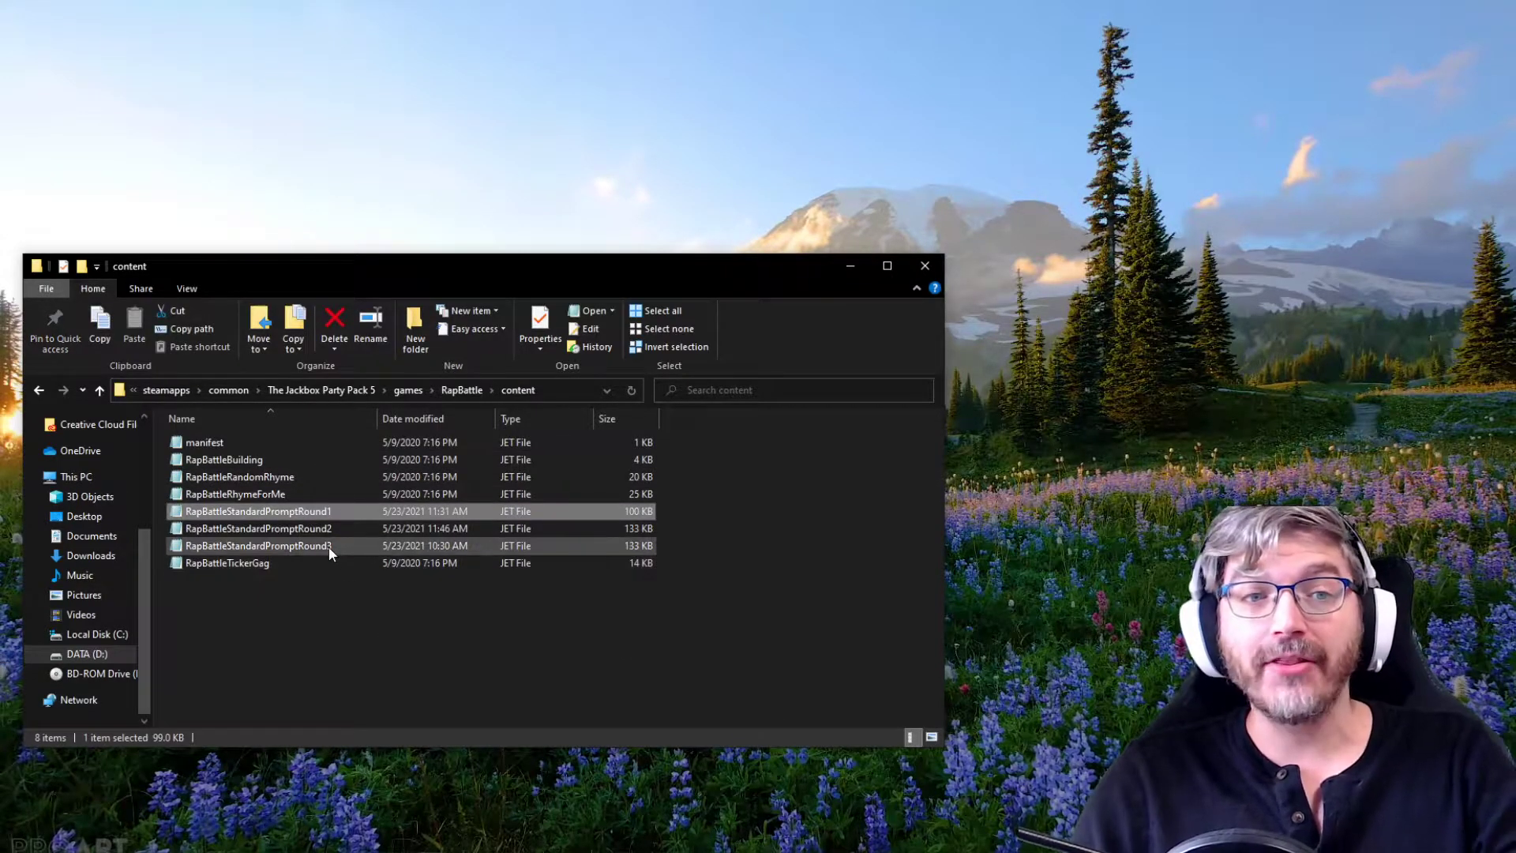
left_click(328, 546, "shift")
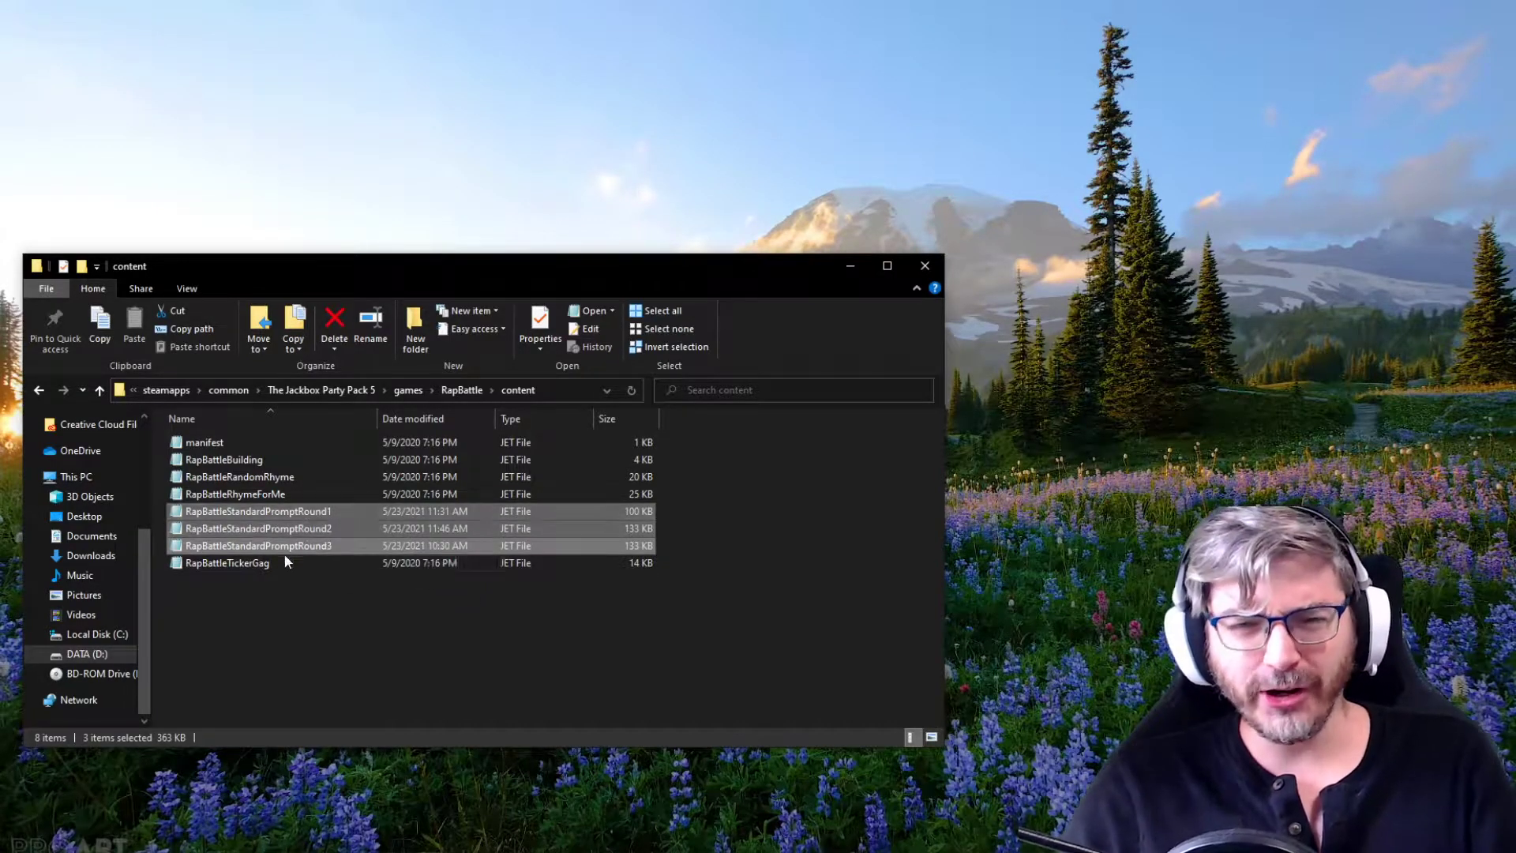
right_click(314, 531)
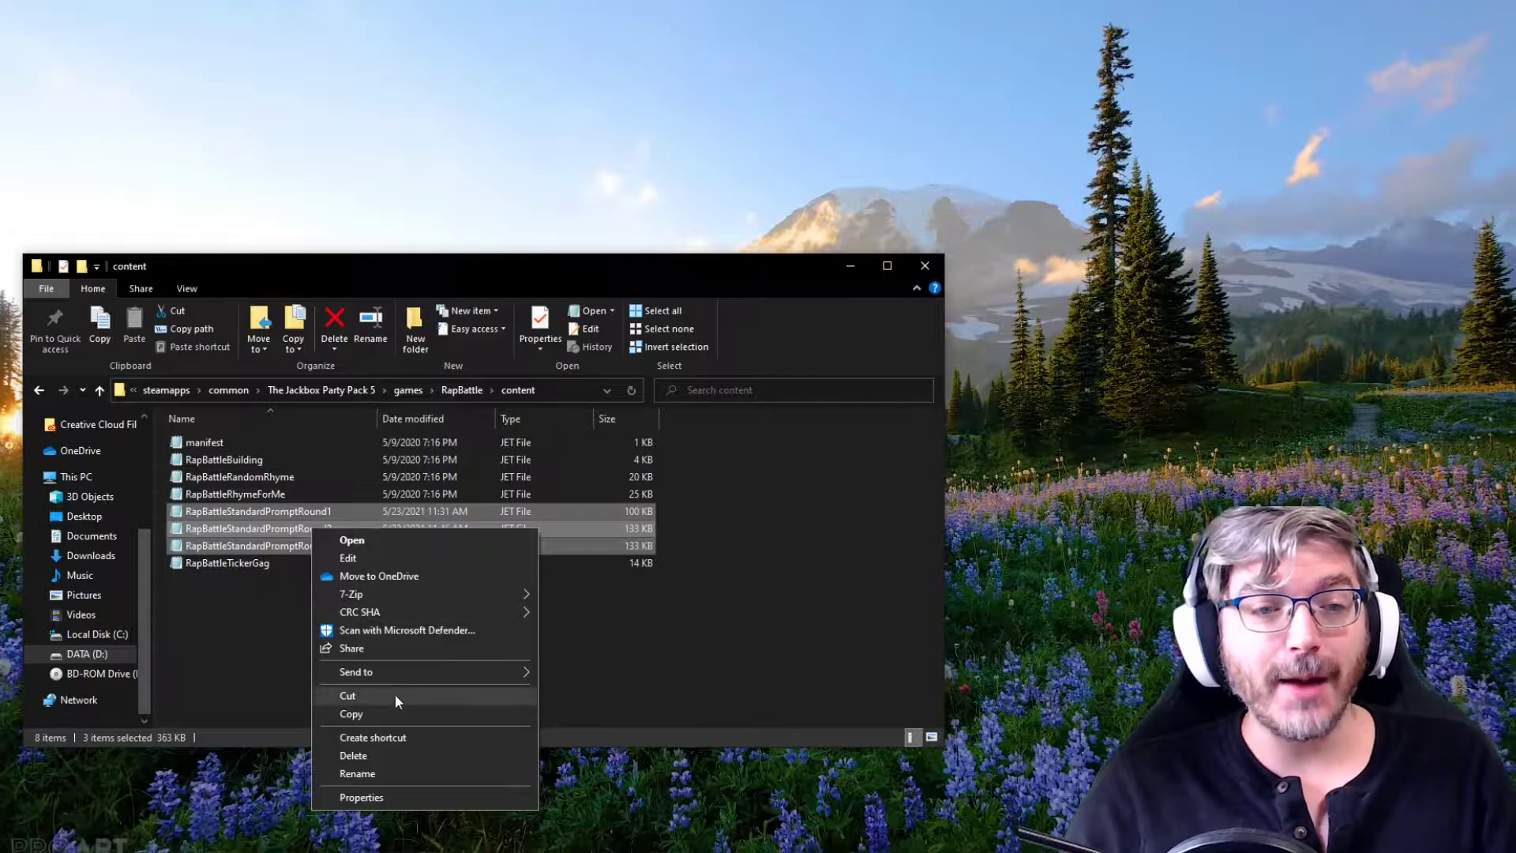
left_click(374, 714)
left_click(98, 392)
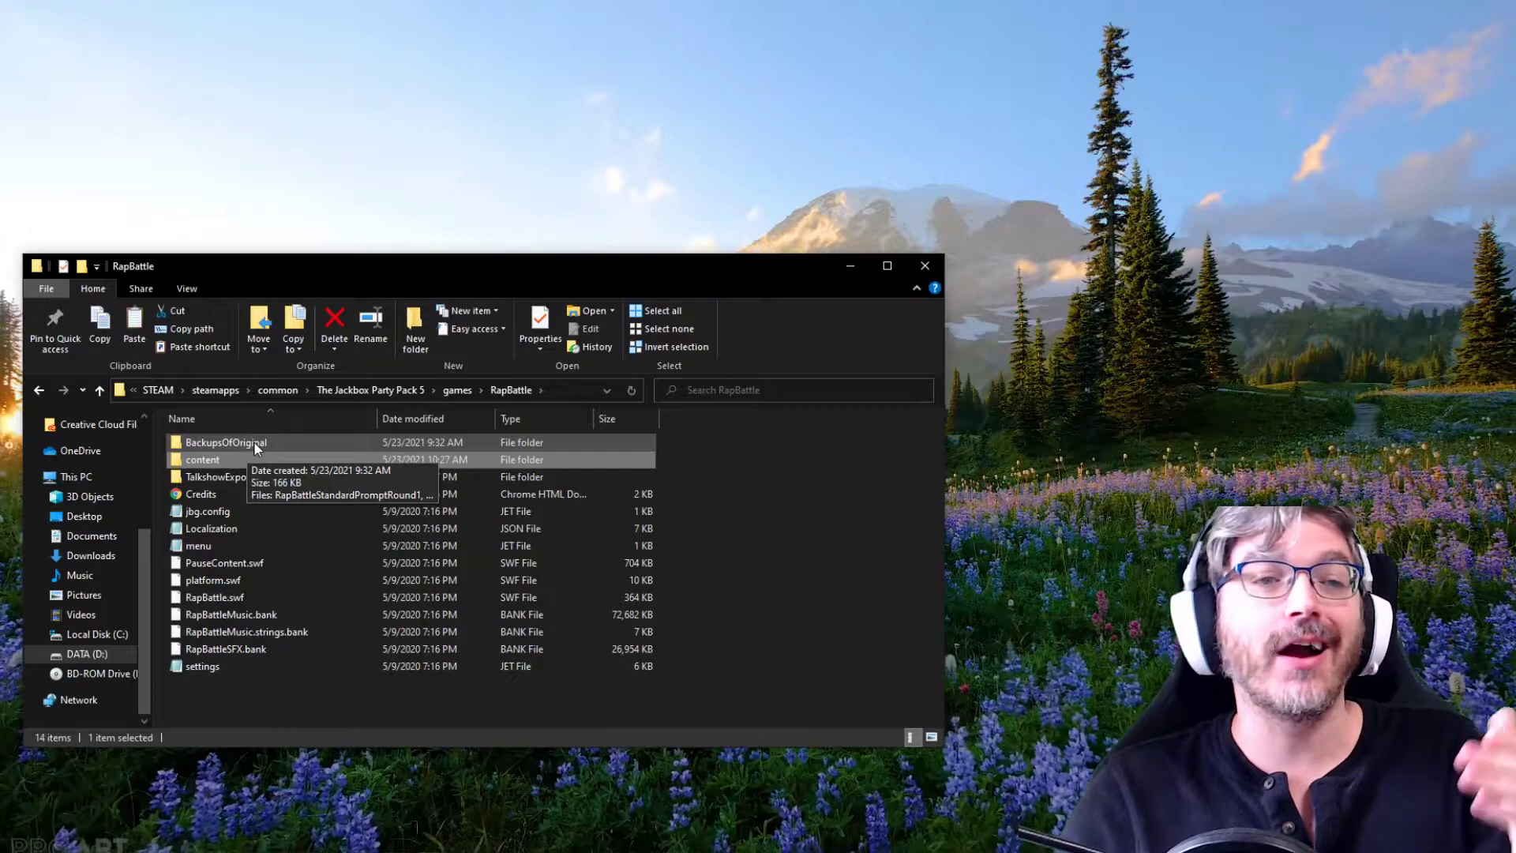
double_click(253, 440)
left_click(212, 487)
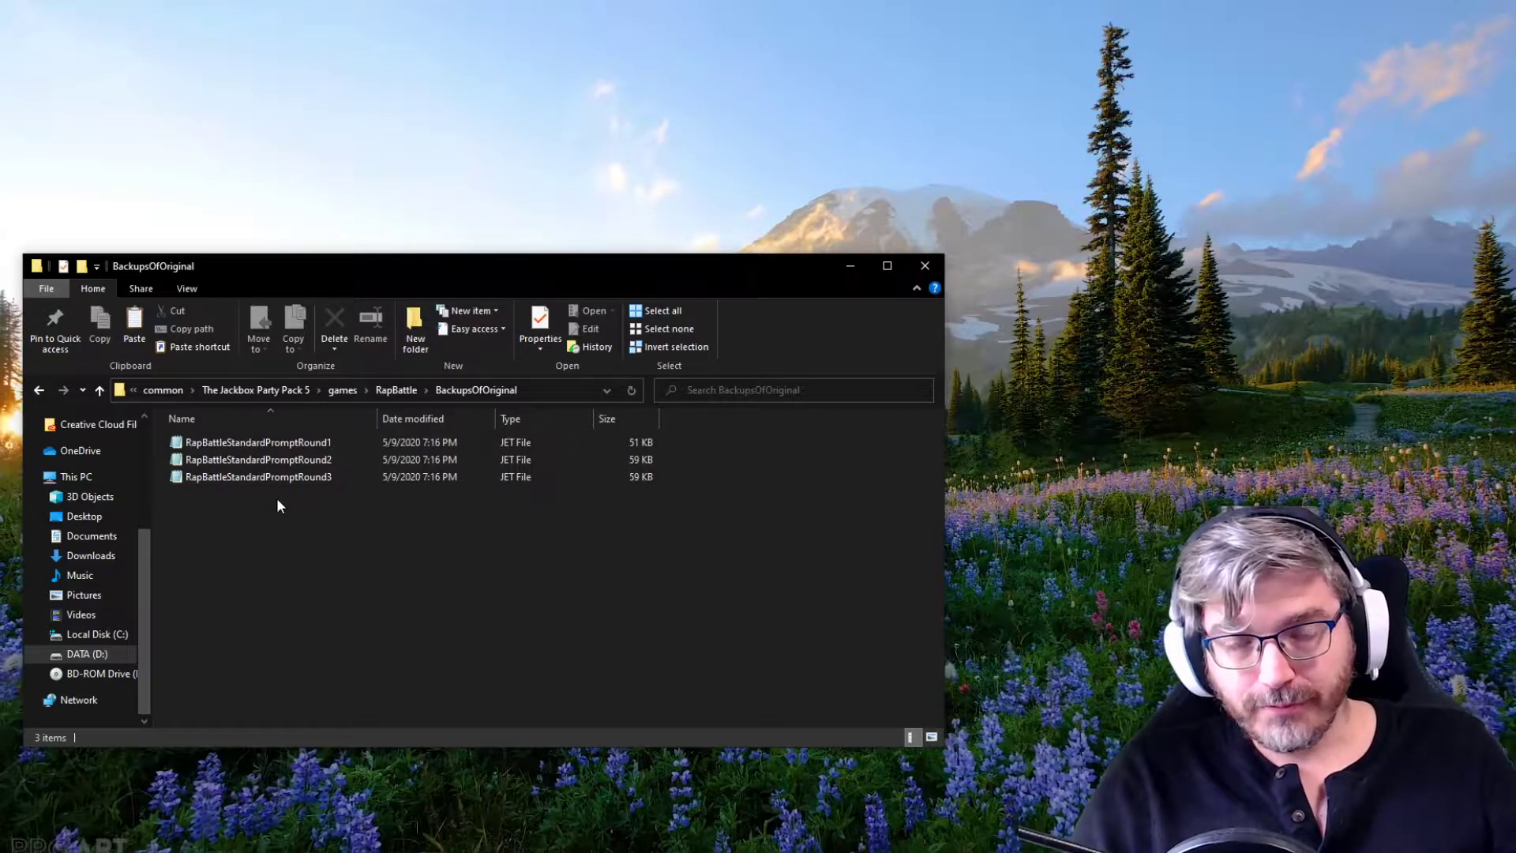
Open the backup RapBattleStandardPromptRound1 file with Notepad as the default app for .jet files, view it and close it.
right_click(271, 443)
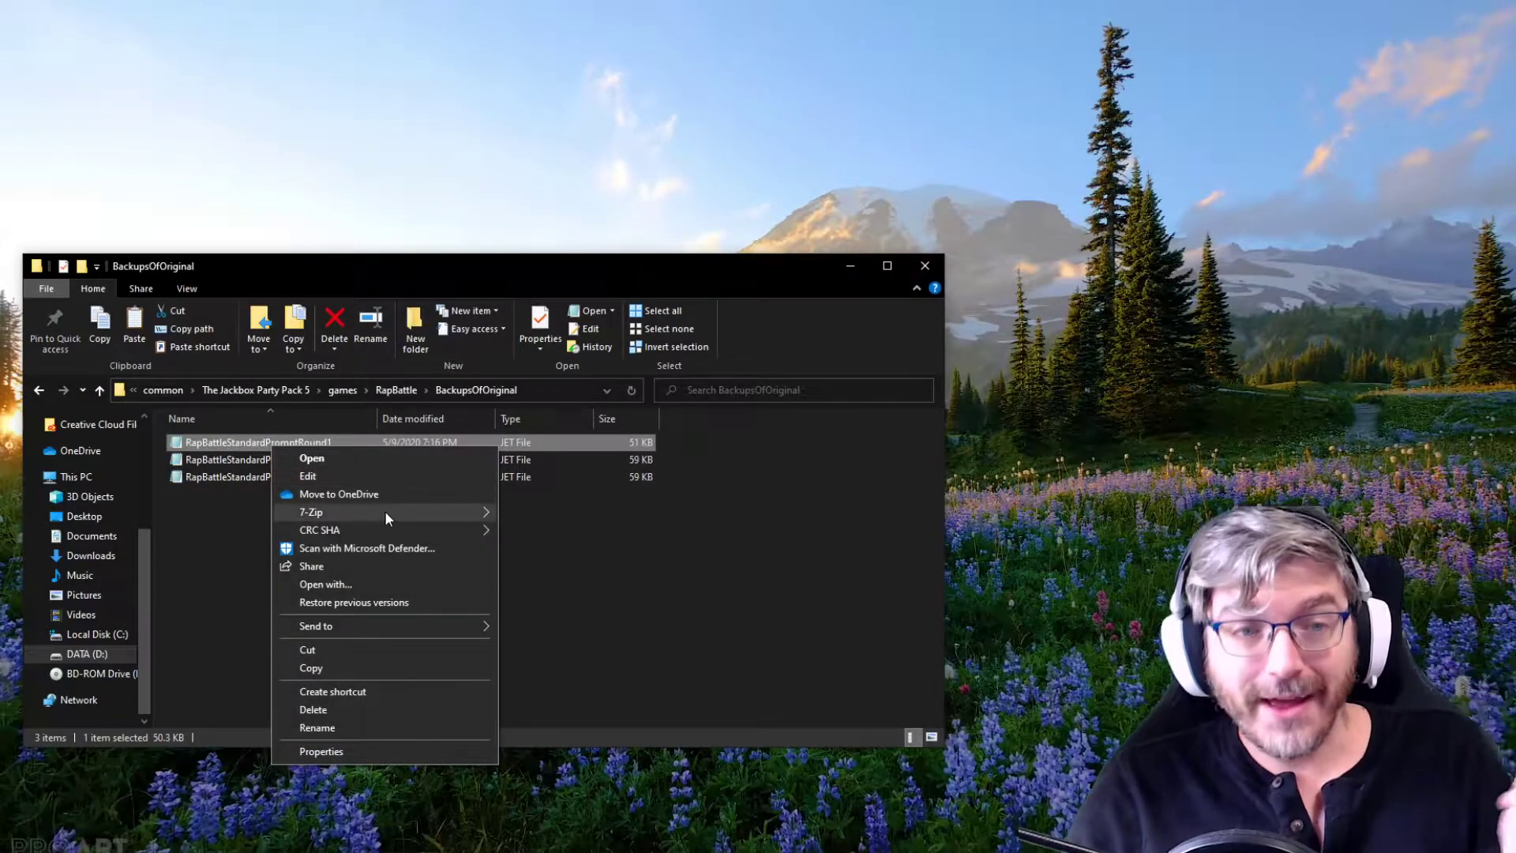
left_click(385, 586)
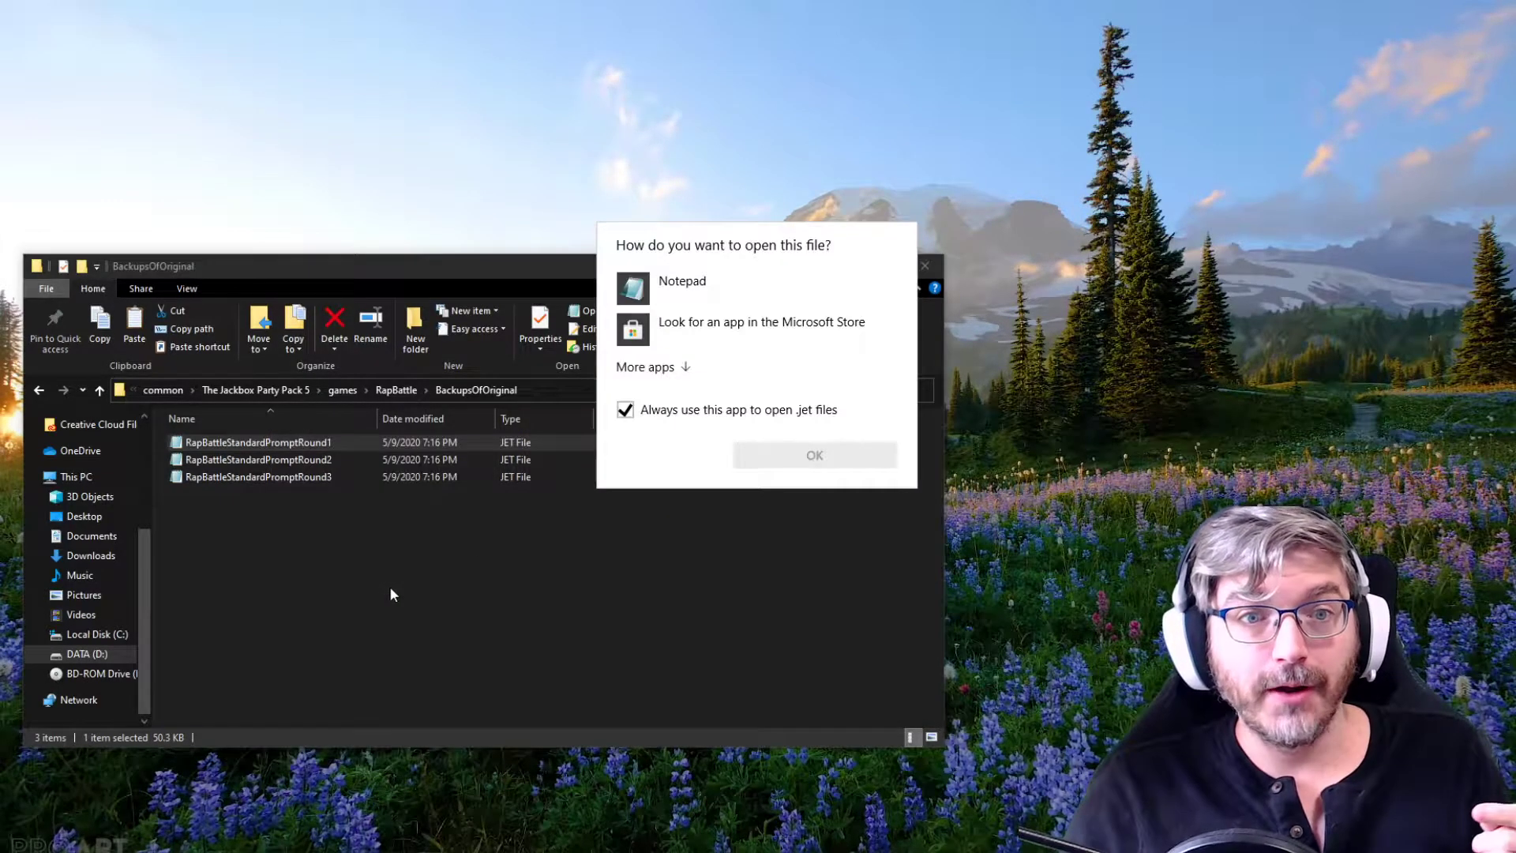
left_click(695, 283)
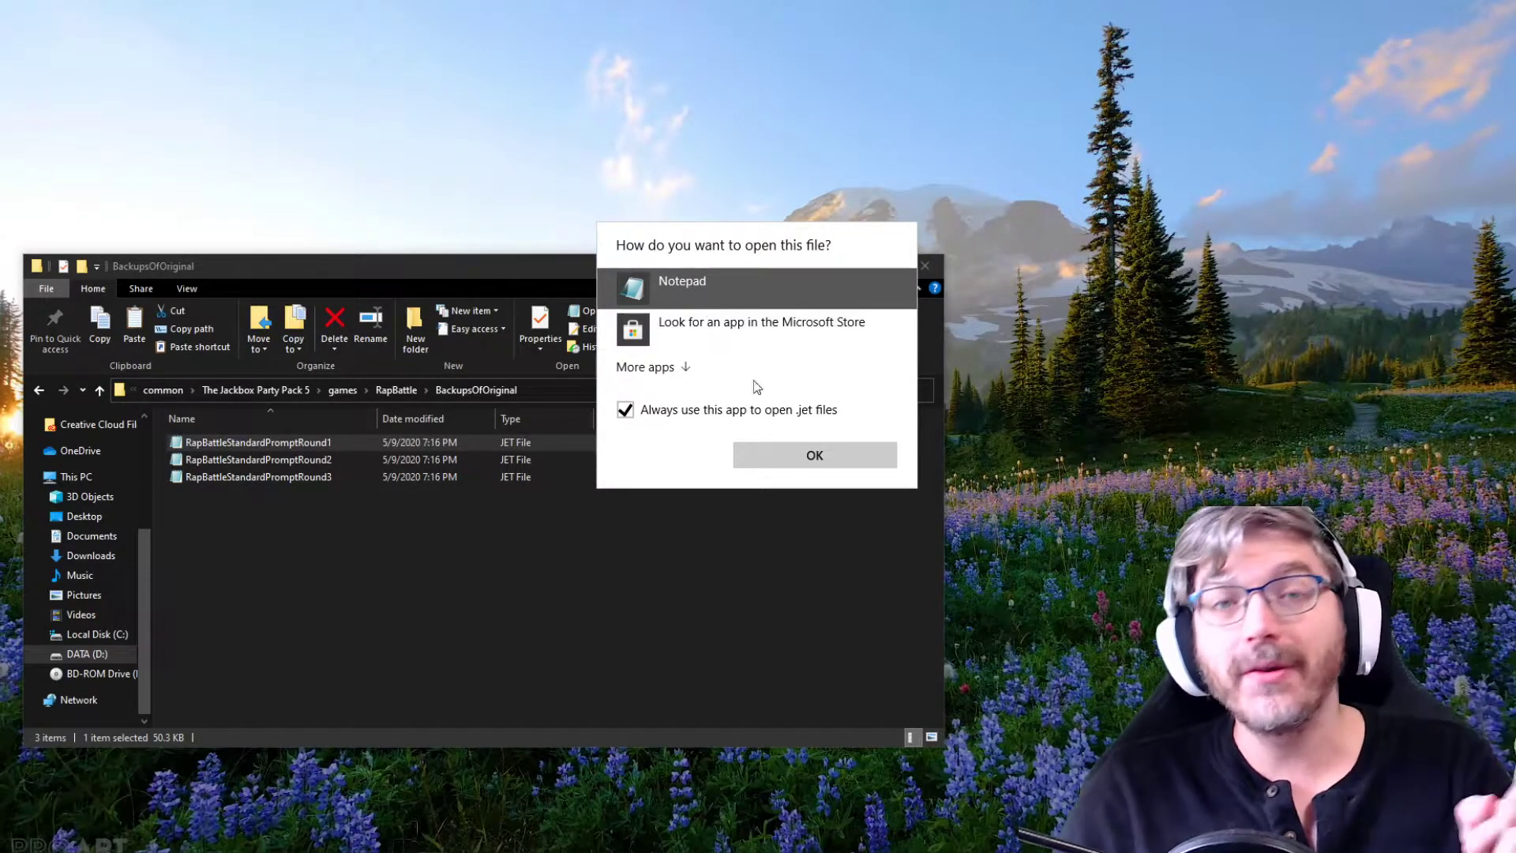
left_click(814, 455)
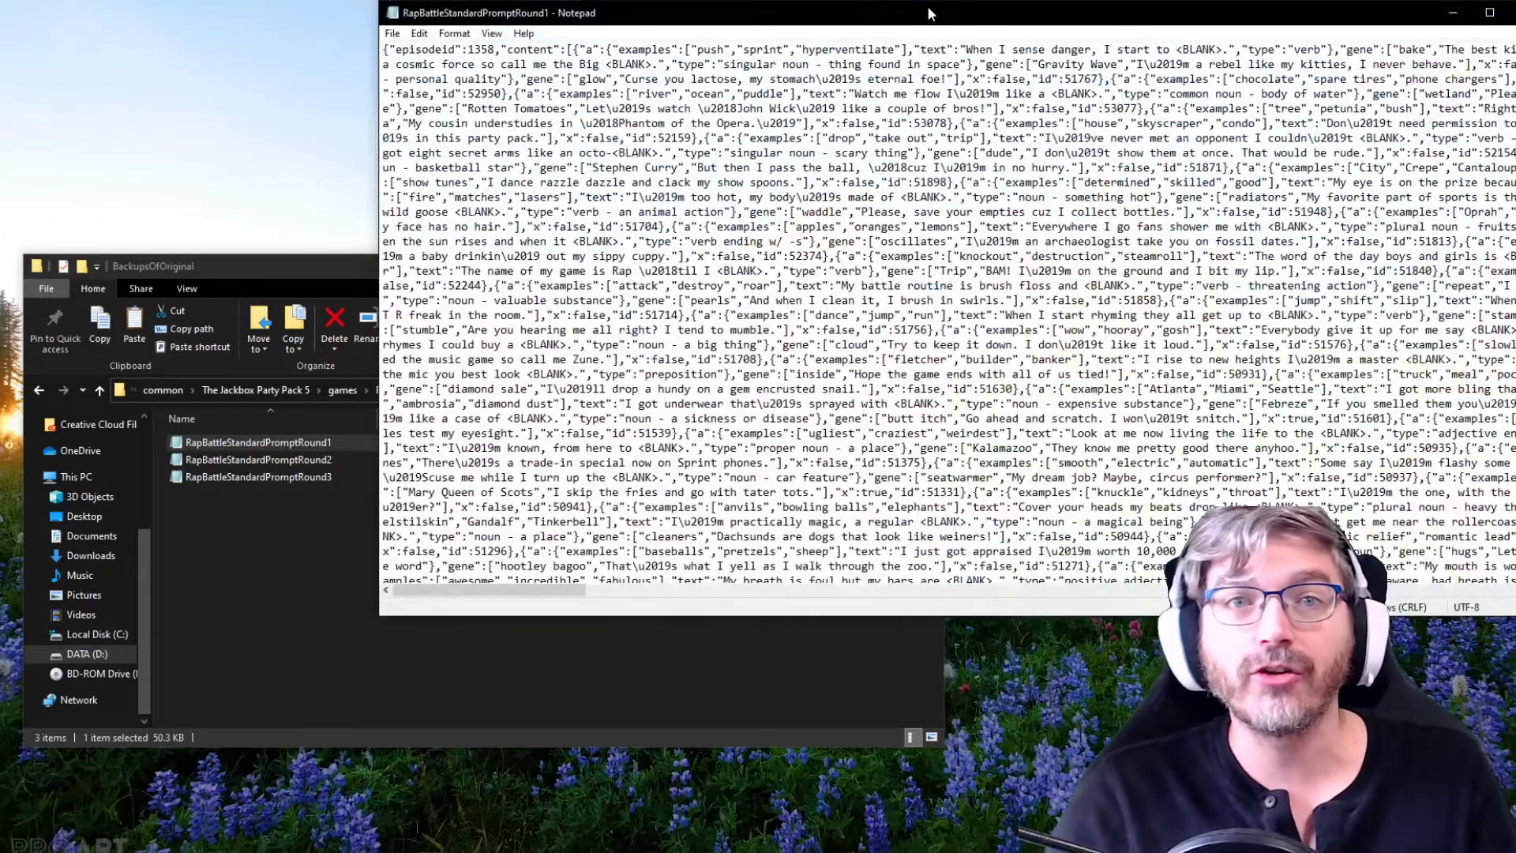
left_click_drag(929, 13, 616, 110)
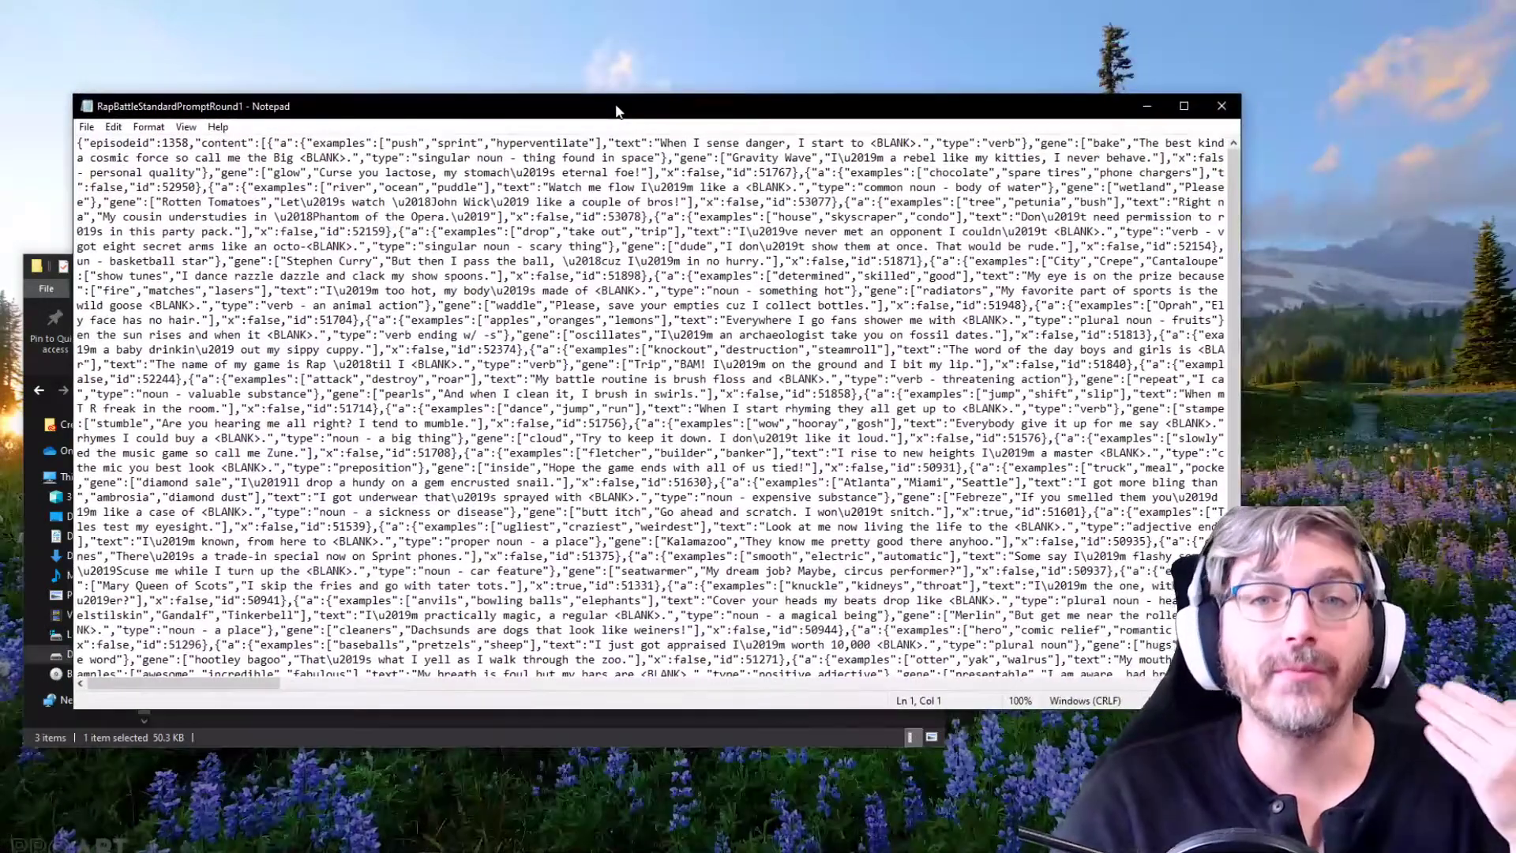
left_click(1229, 109)
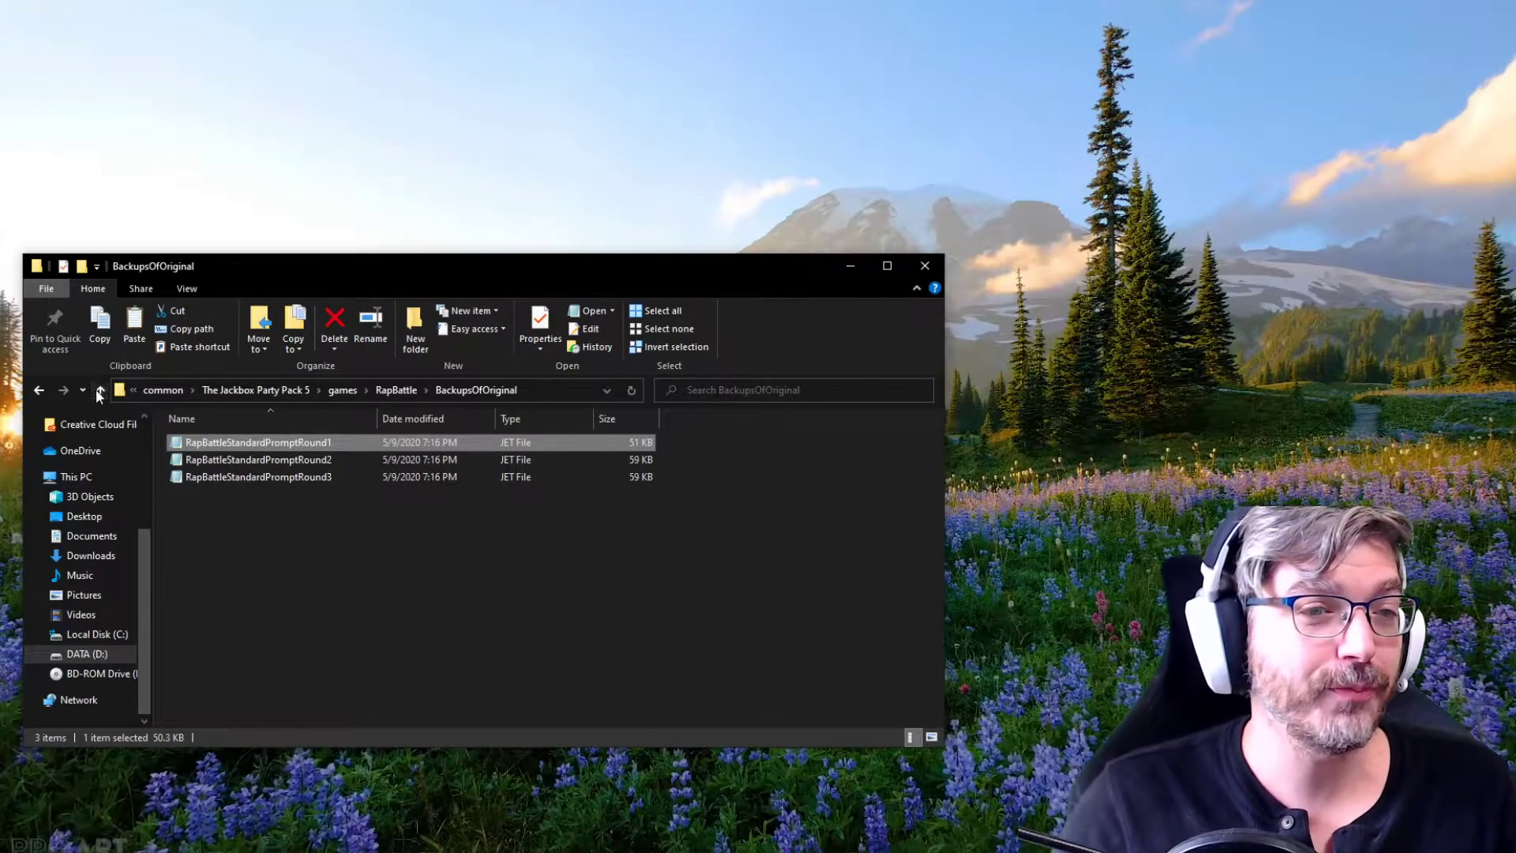
Return to RapBattle's content folder and open its RapBattleStandardPromptRound1 file.
left_click(99, 391)
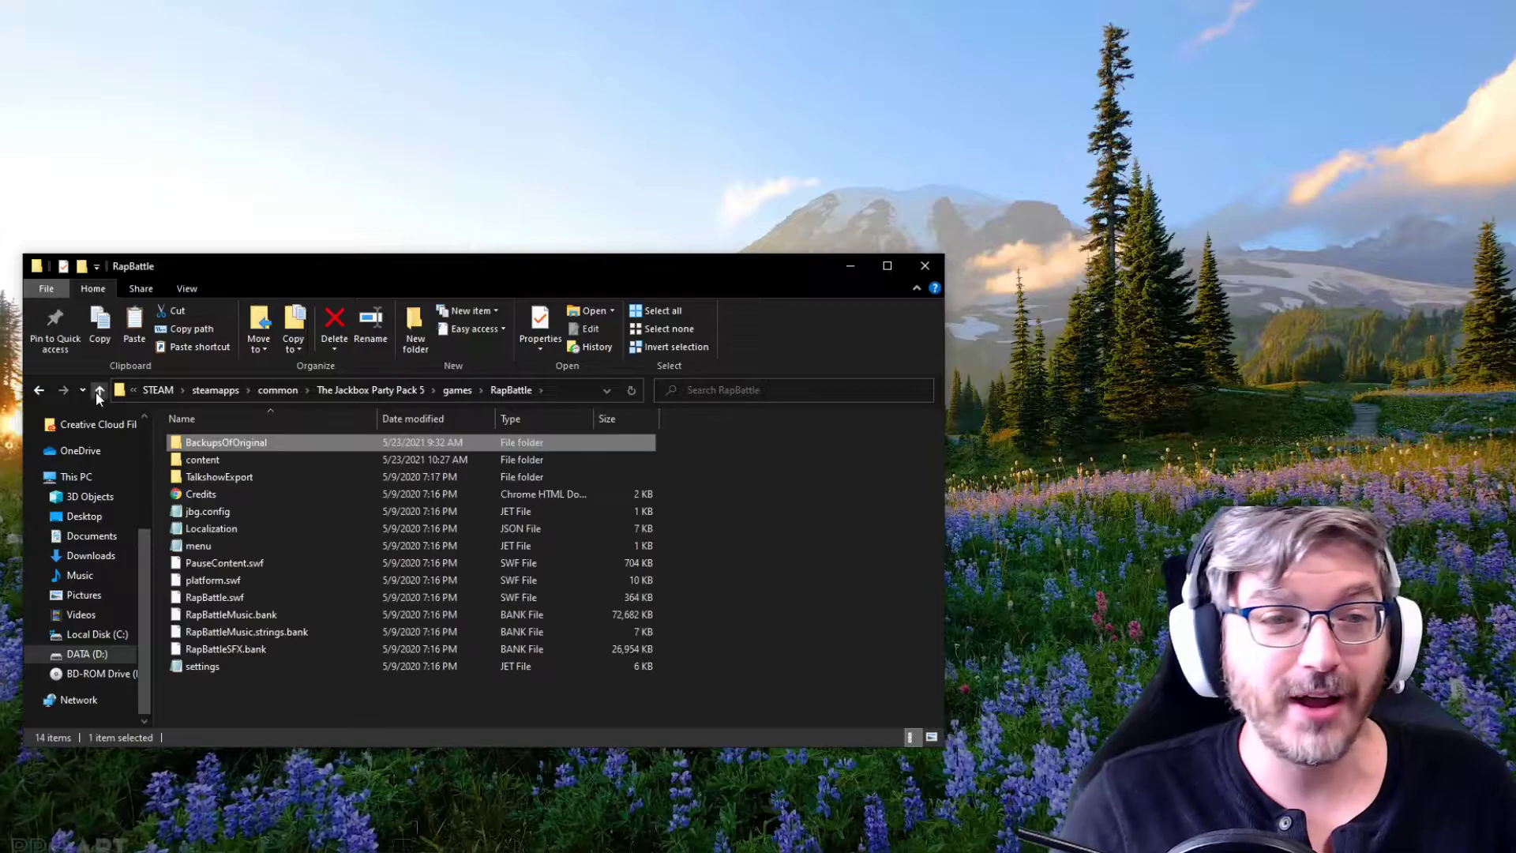
double_click(202, 460)
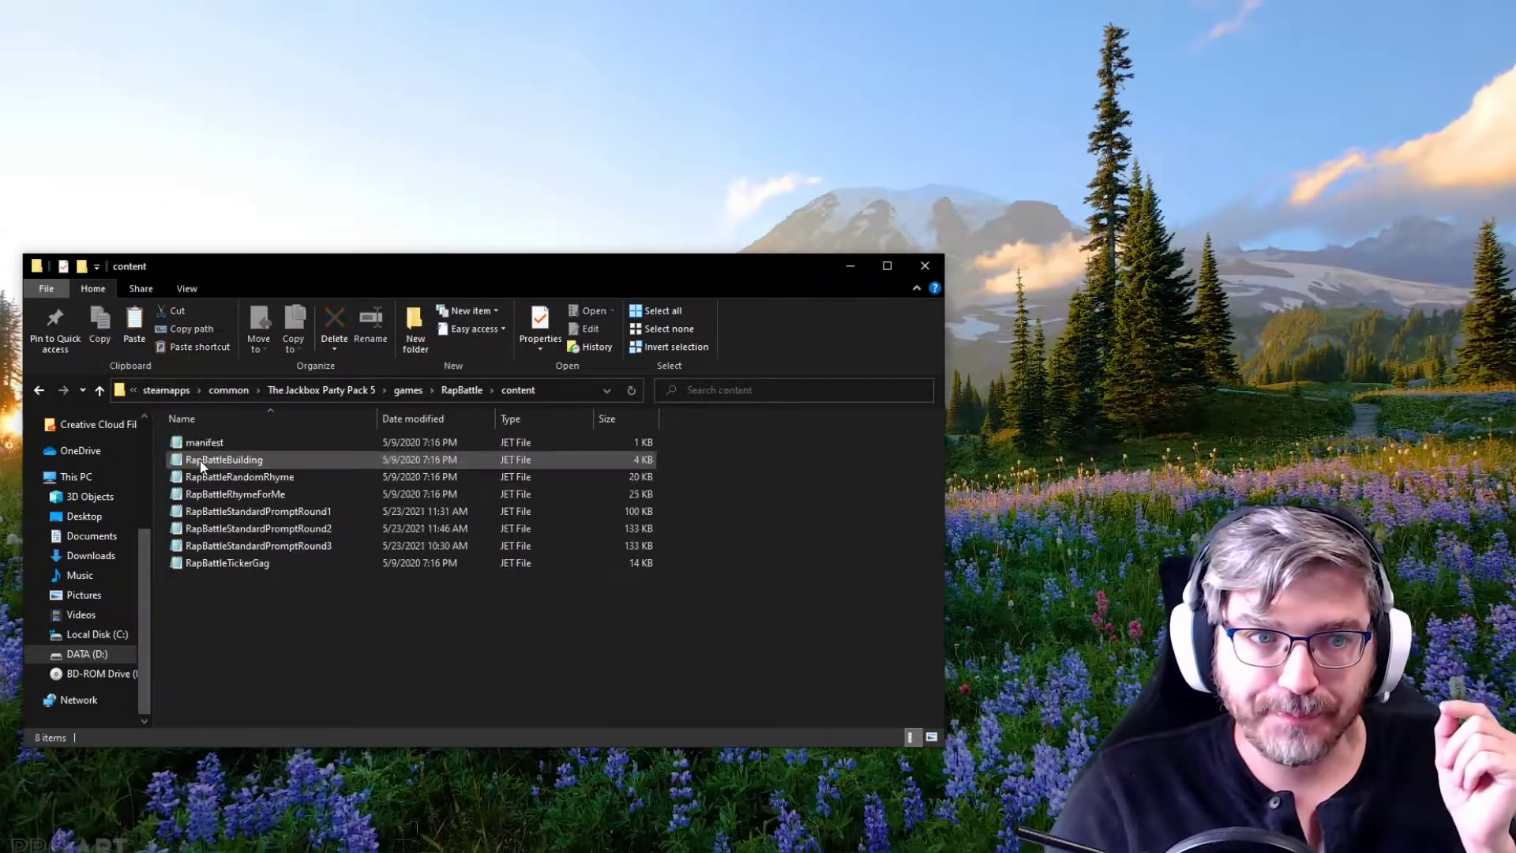
double_click(307, 514)
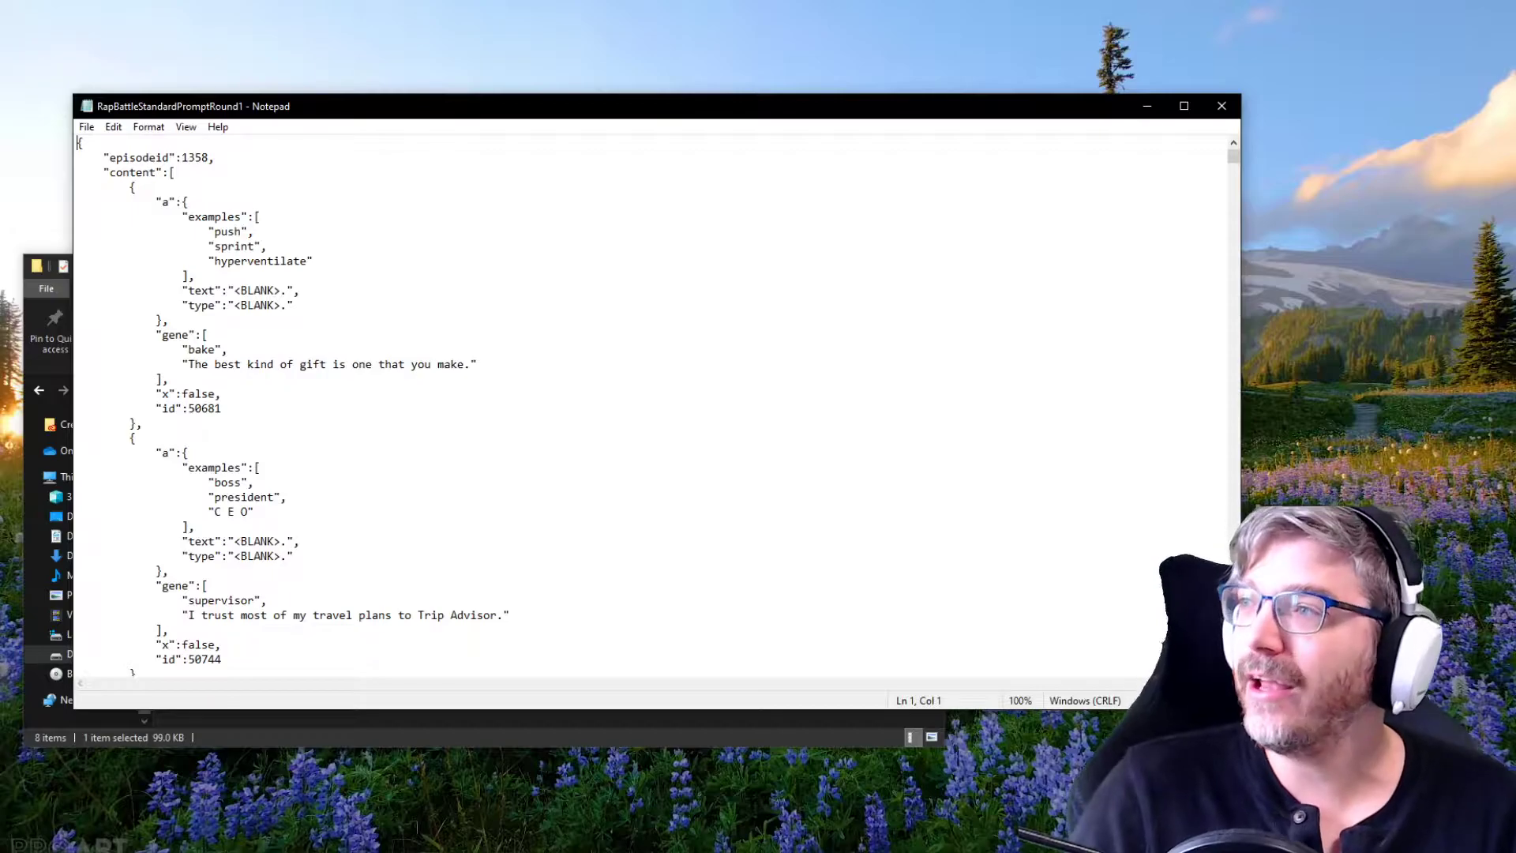
Switch to the browser and read the Reddit post on Mad Verse City modding, including its file locations, method and Pastebin links.
key("alt+Tab")
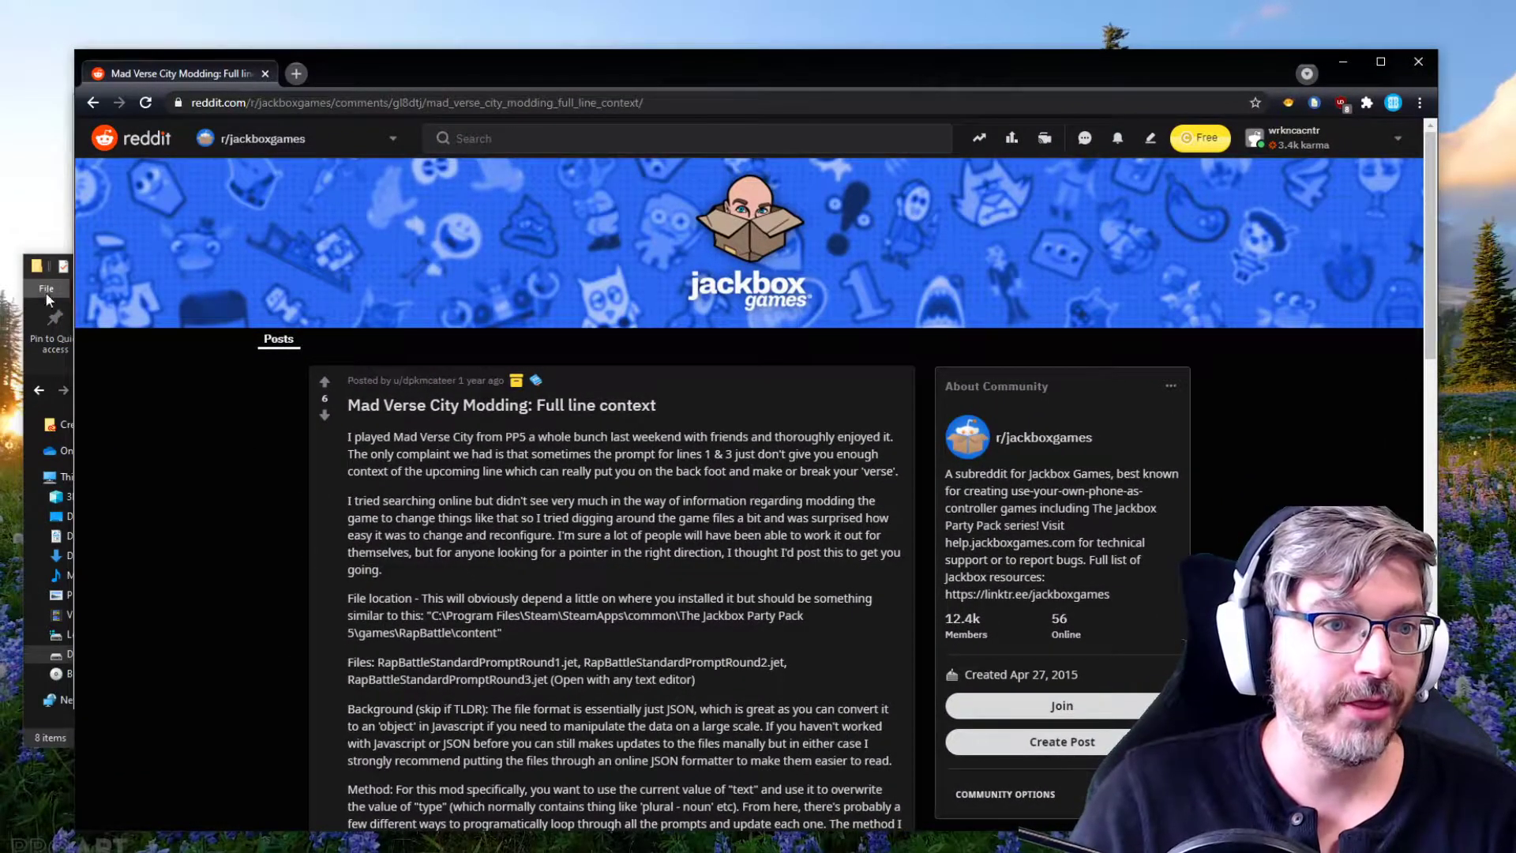
scroll(651, 281, "down", 3)
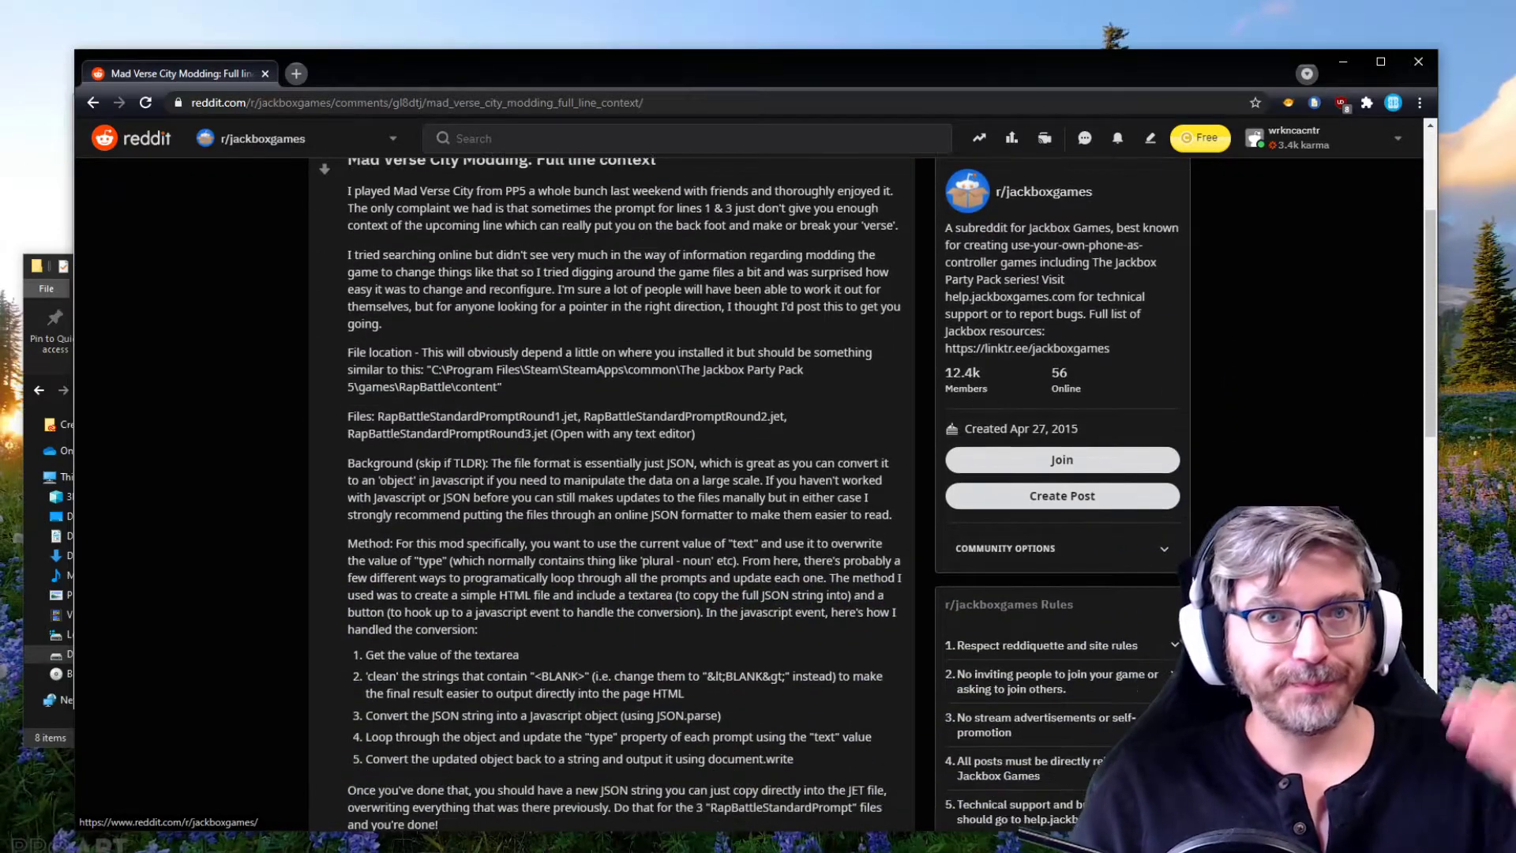
scroll(622, 266, "up", 3)
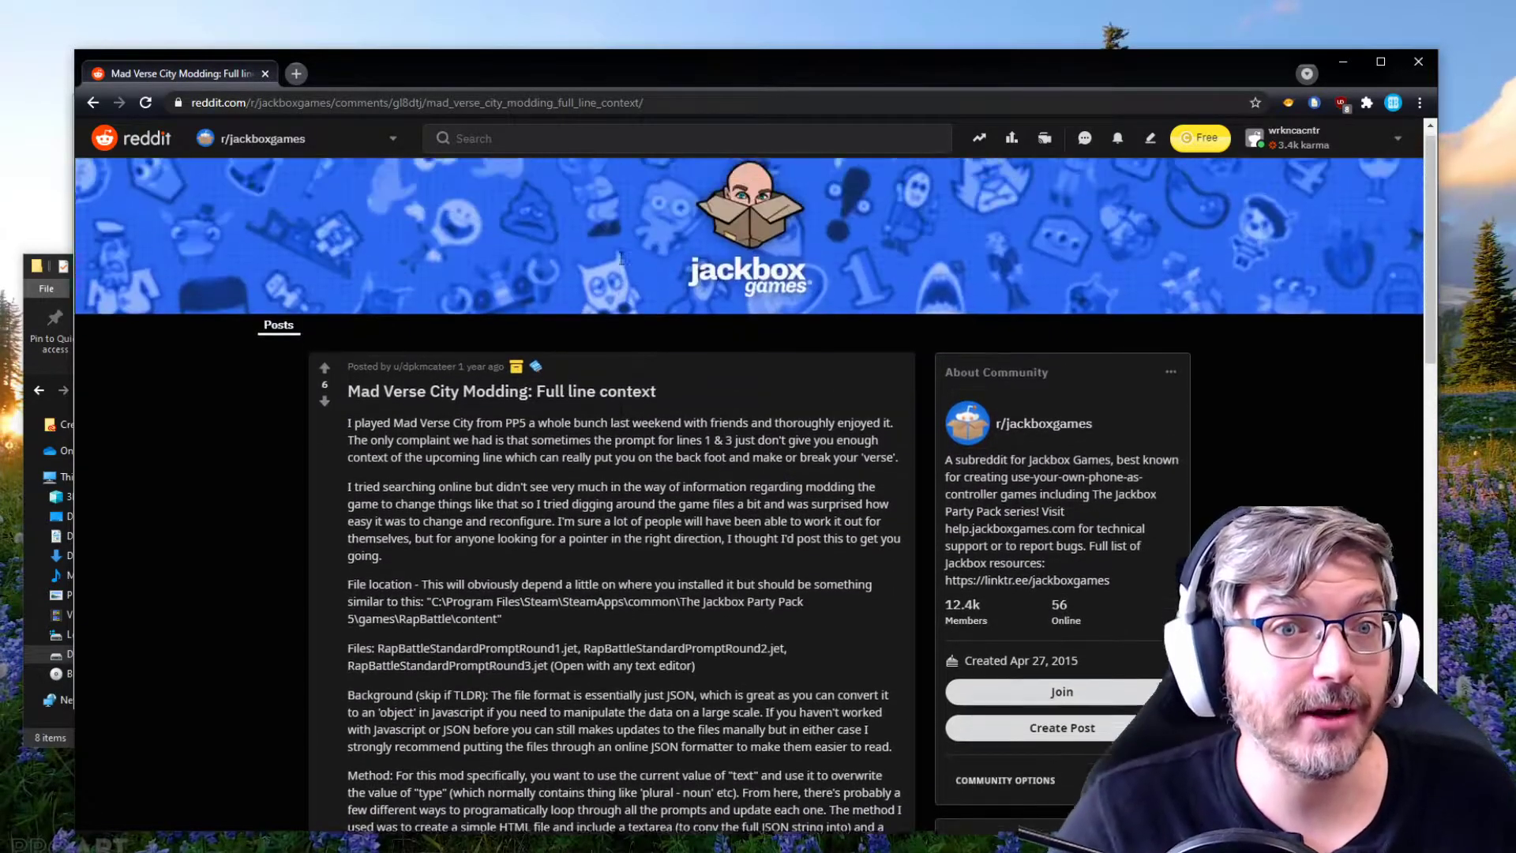
scroll(622, 266, "down", 2)
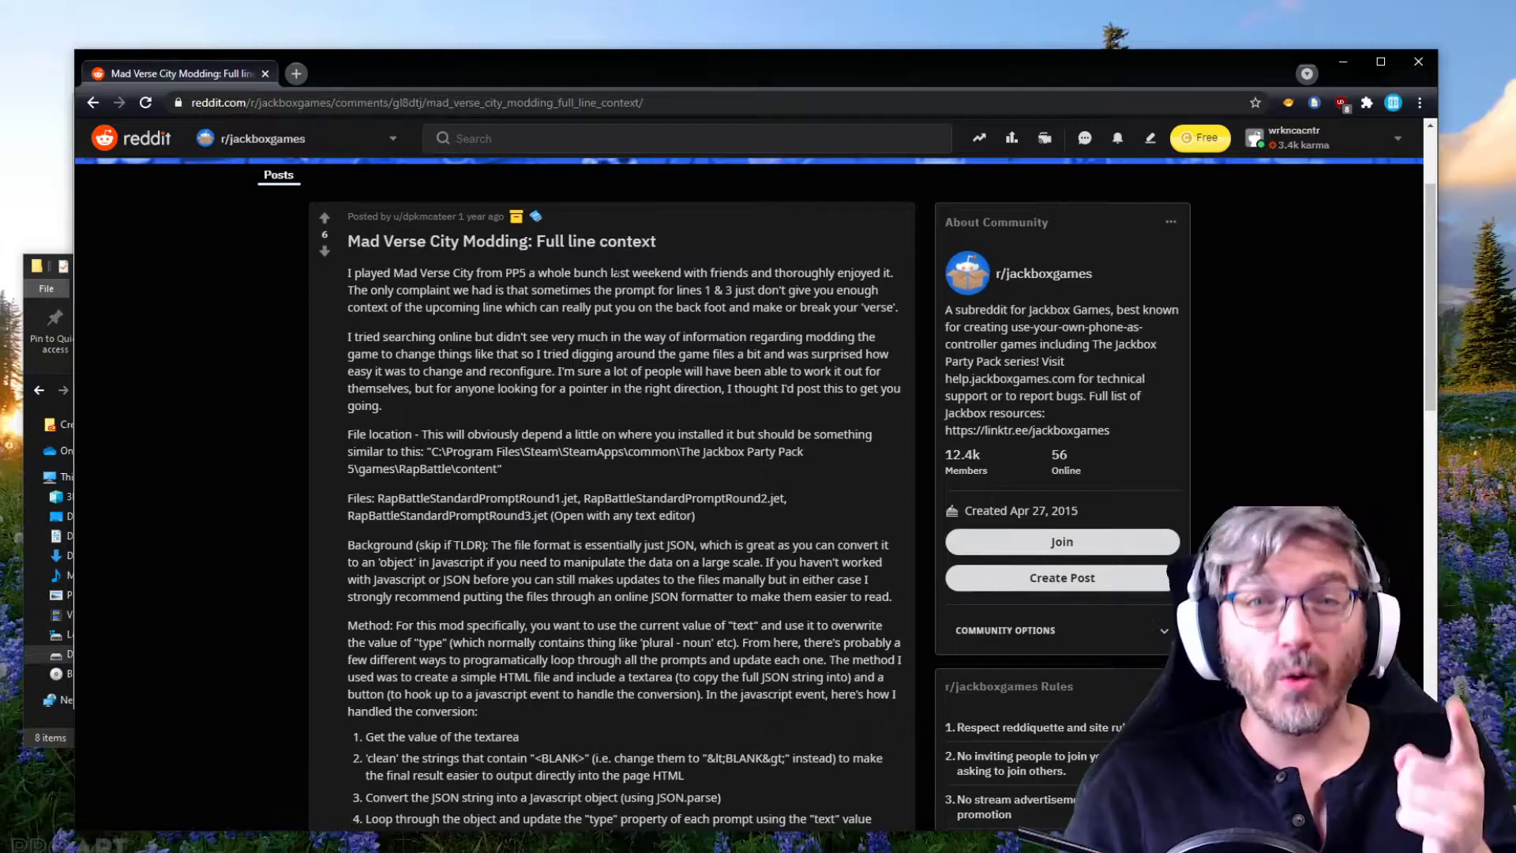
scroll(618, 271, "down", 5)
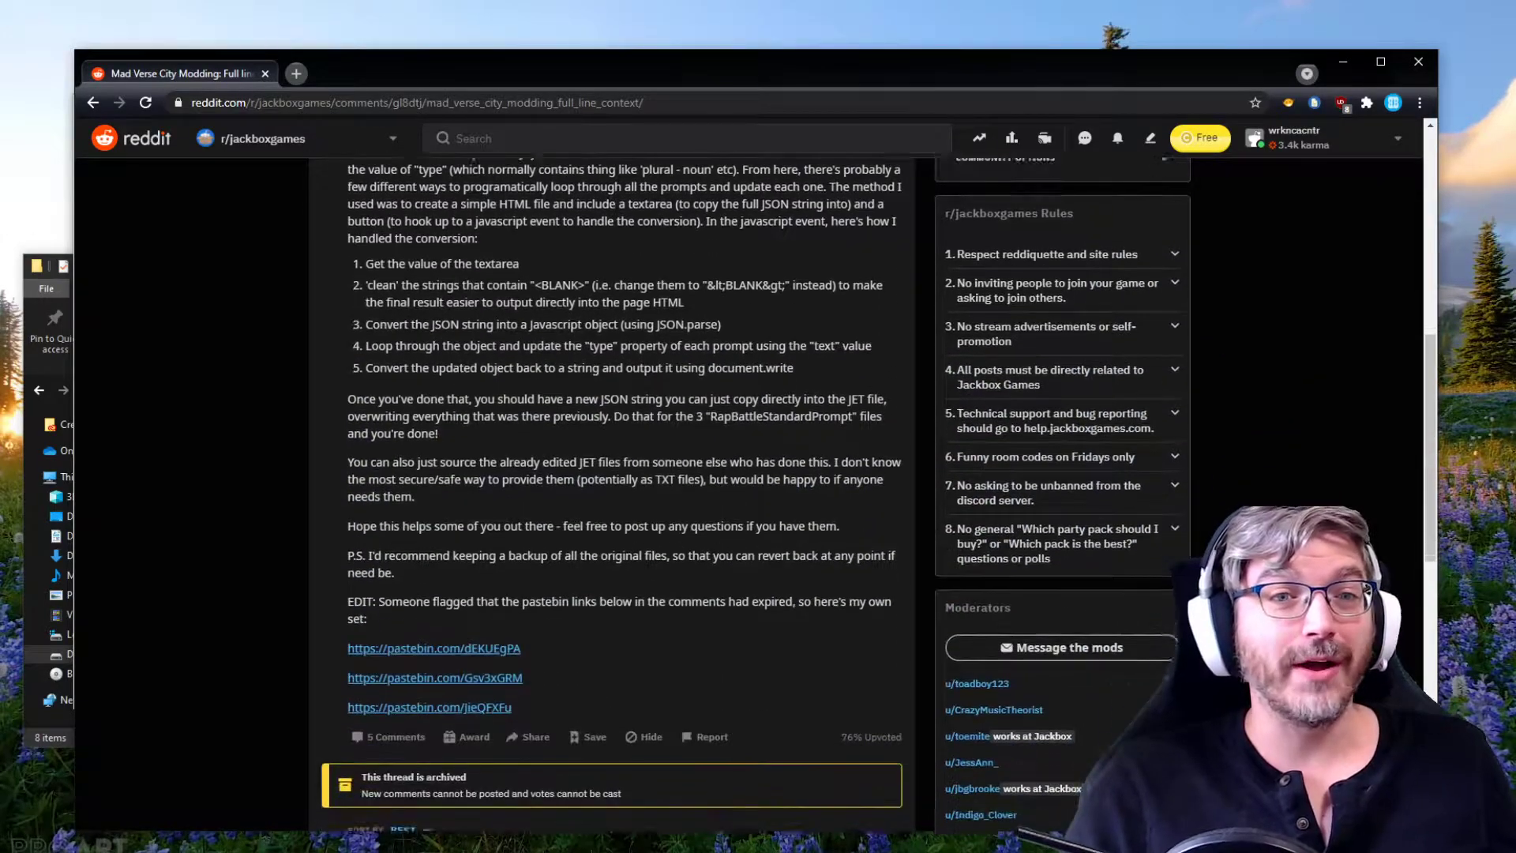
scroll(612, 474, "down", 1)
scroll(609, 274, "up", 9)
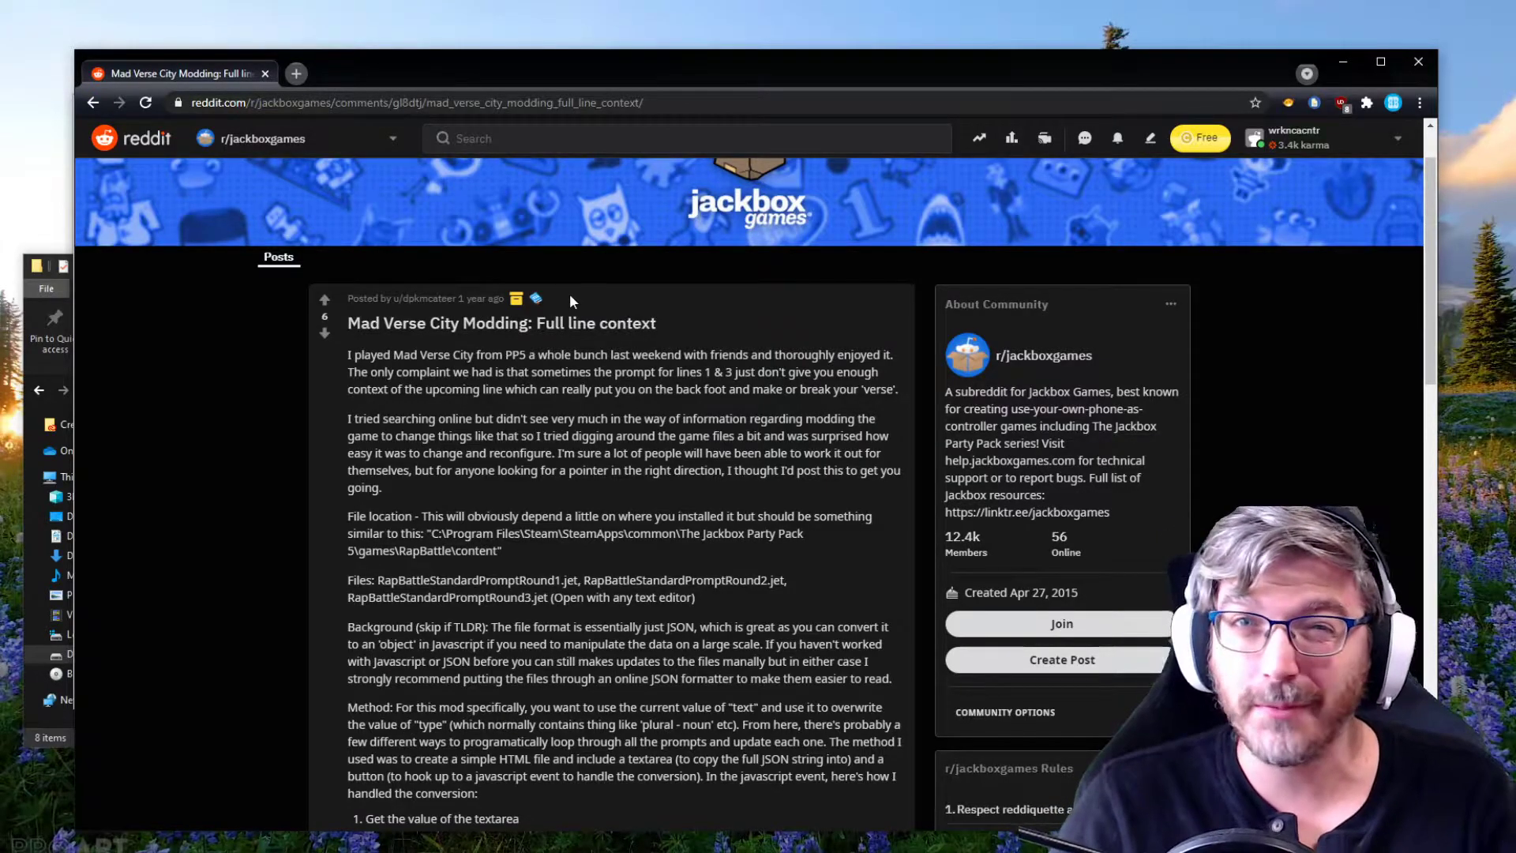
scroll(570, 294, "down", 9)
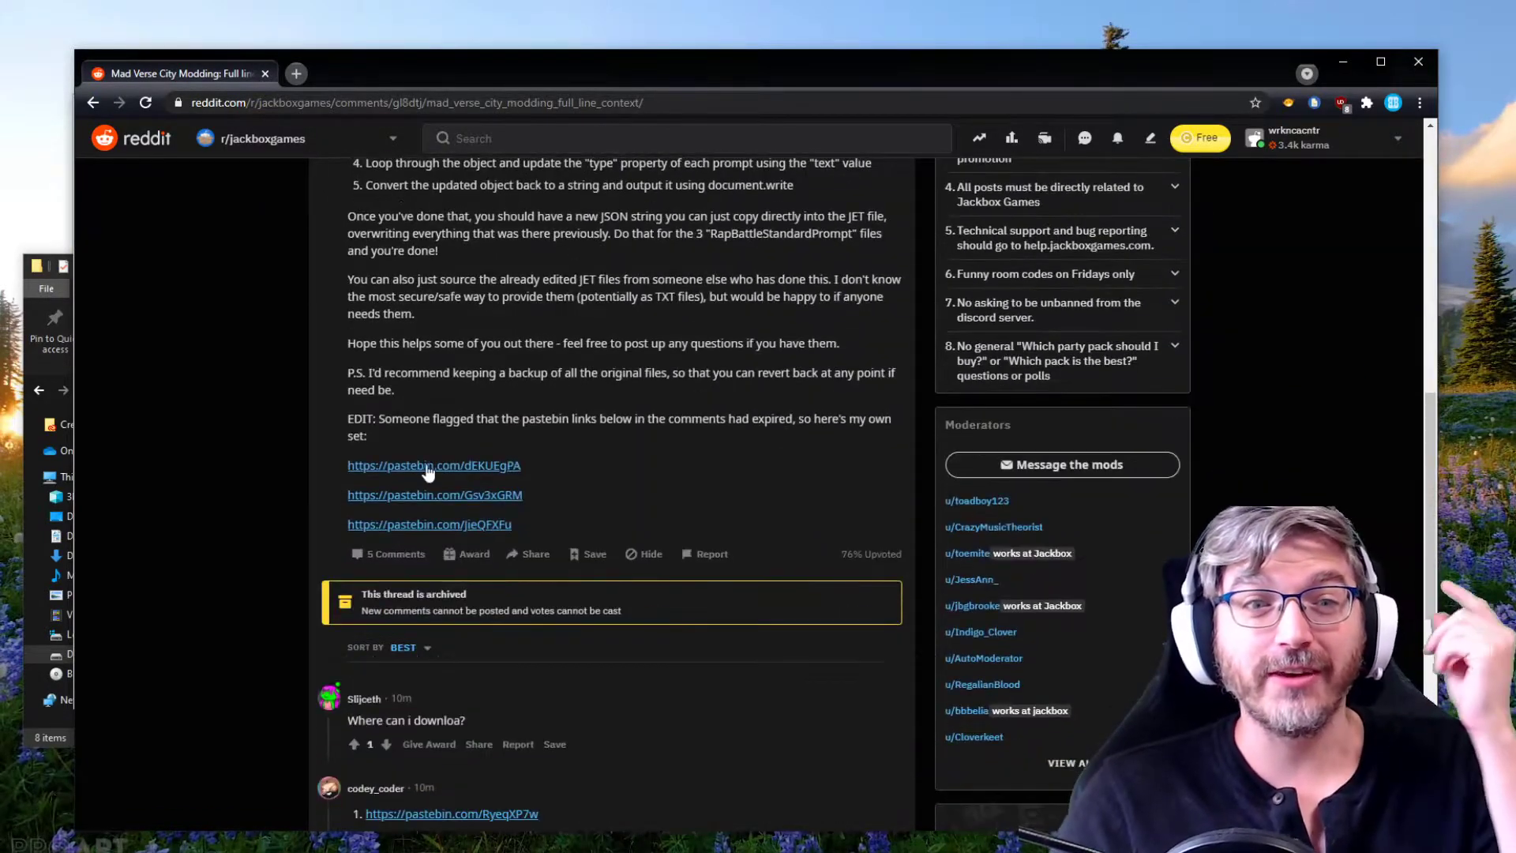
Open the first Pastebin link in the post, try to download the Round 1 Prompts Mod, and minimize the browser.
left_click(468, 467)
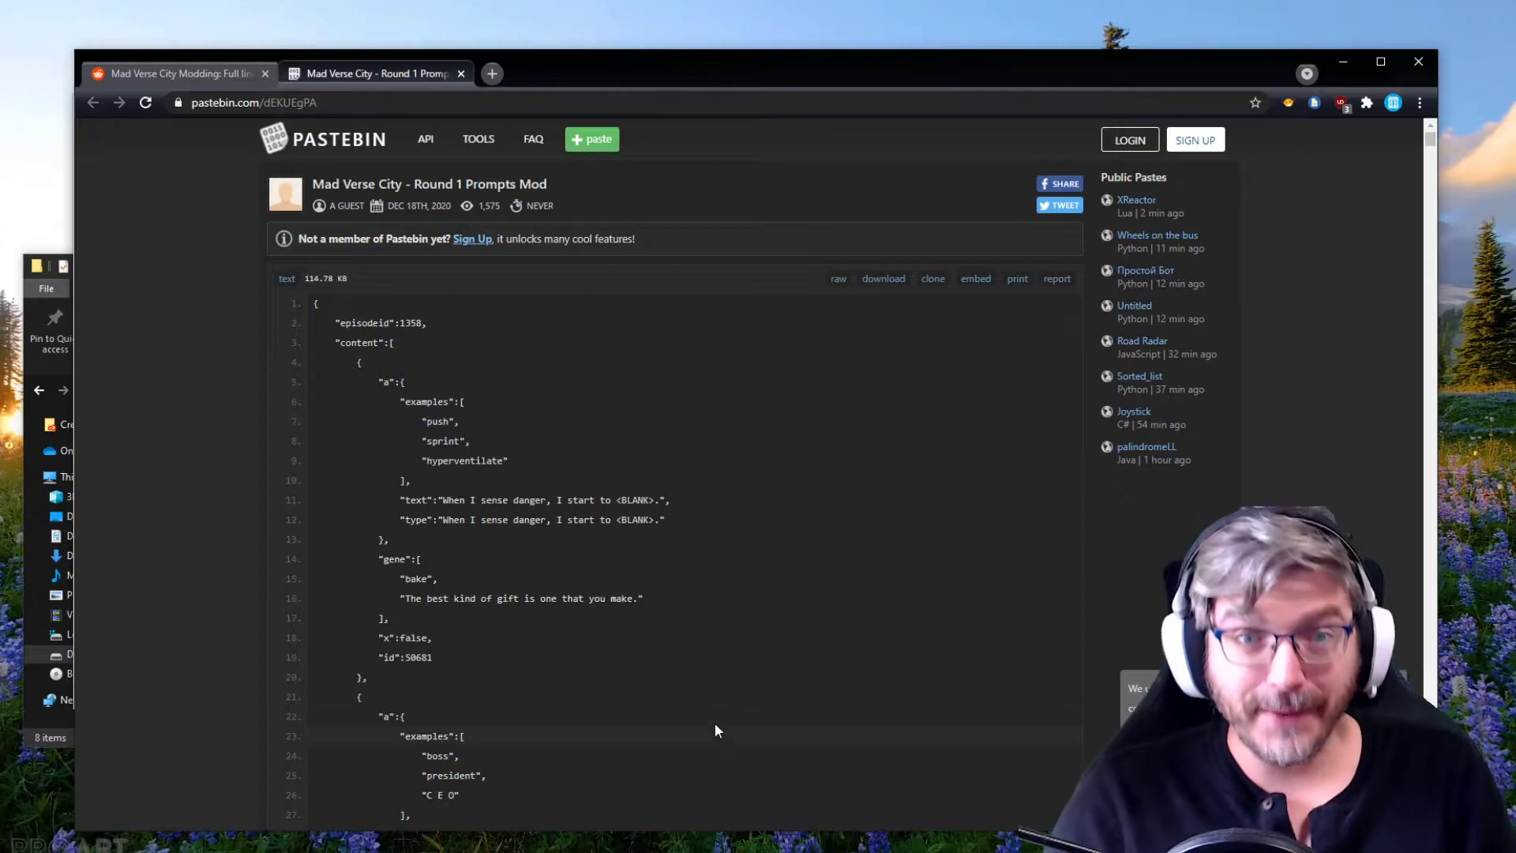
left_click(882, 280)
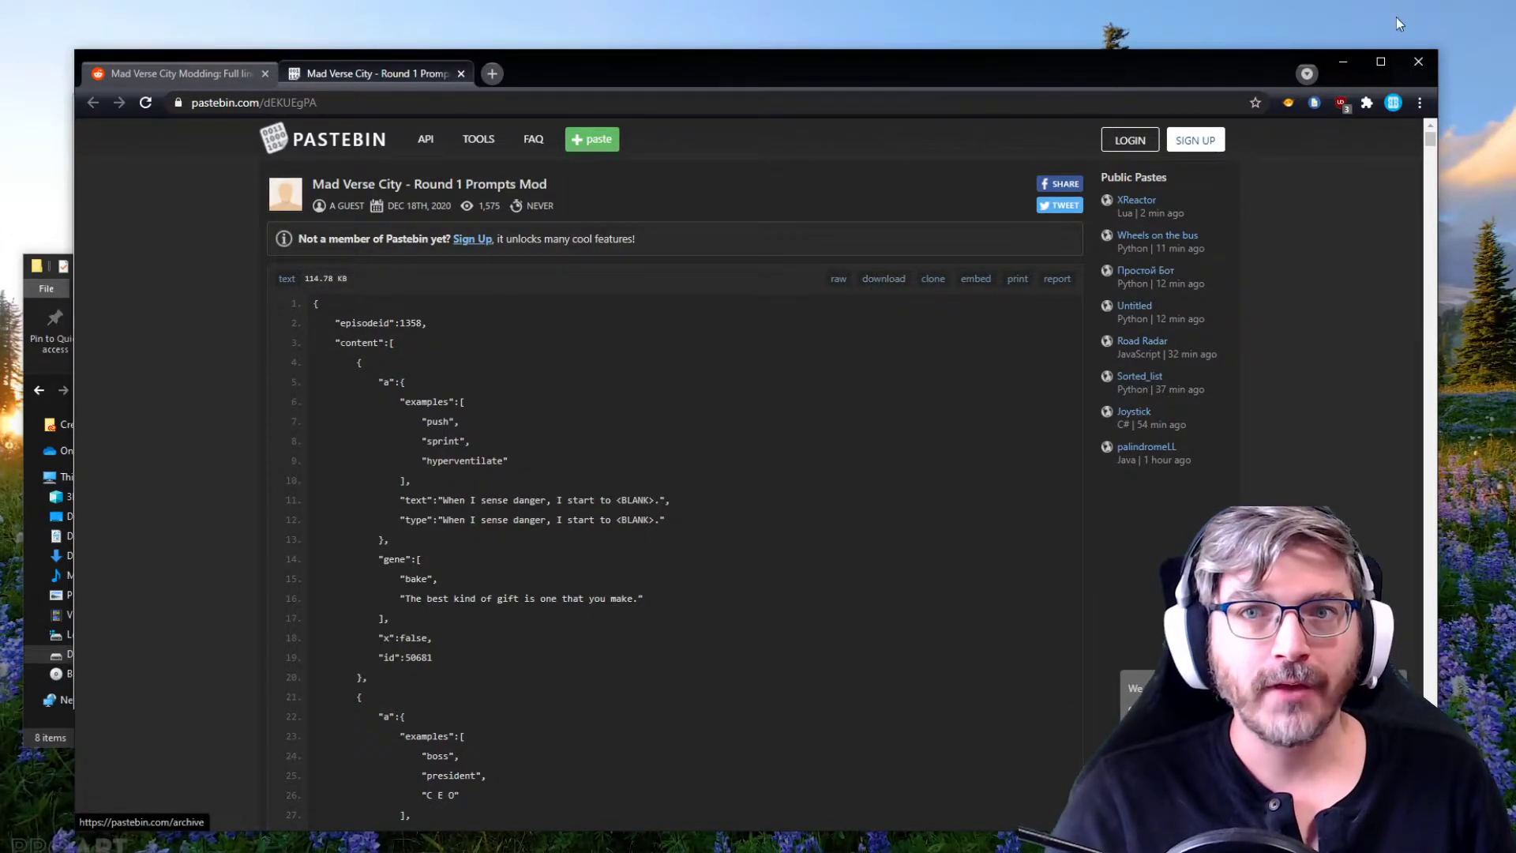
left_click(1351, 68)
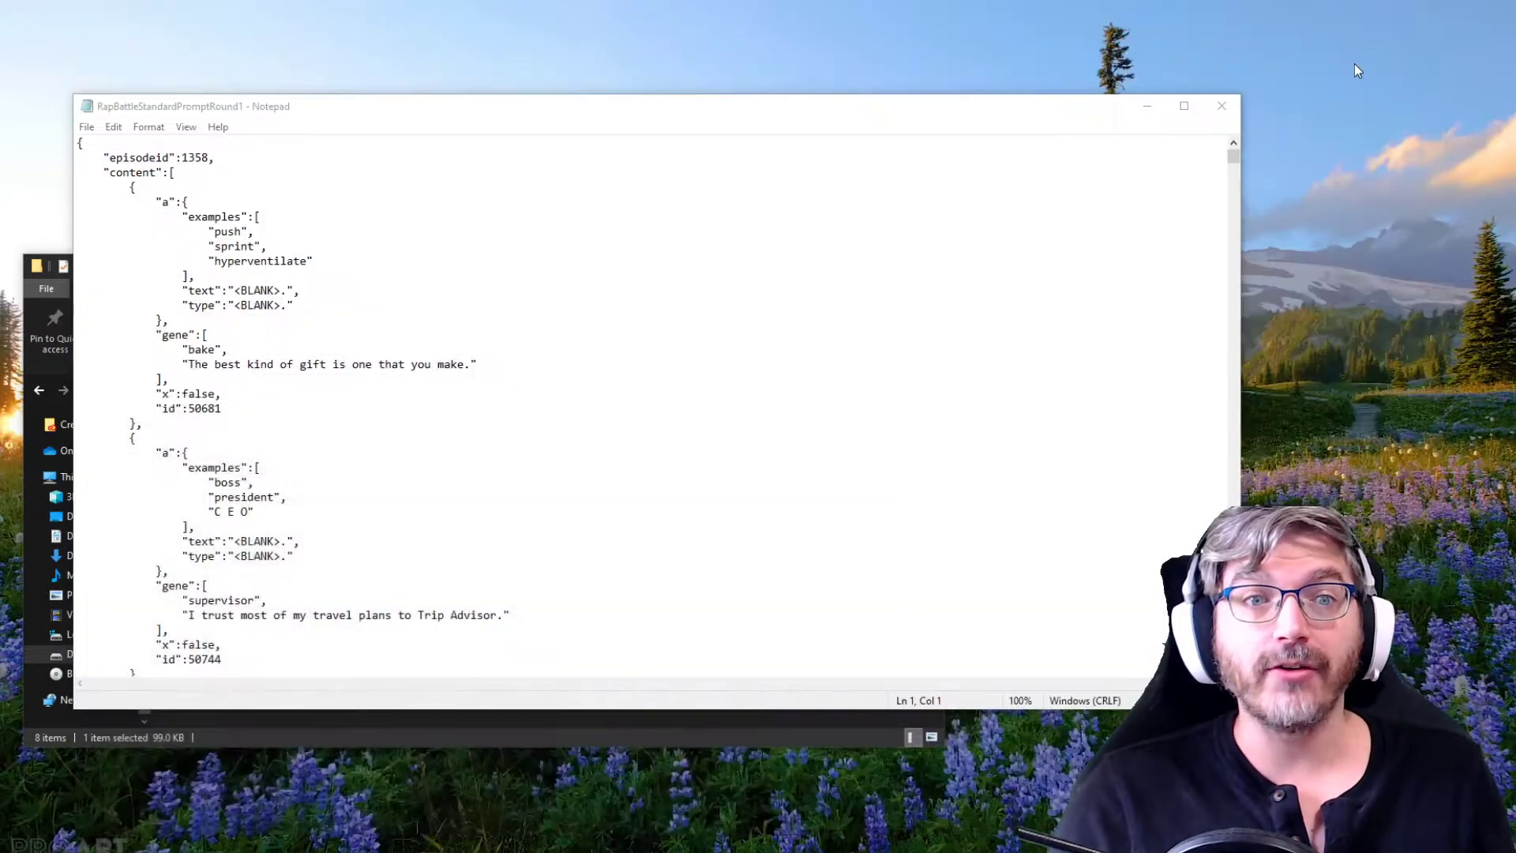
Move the Round 1 text window and the content folder window apart, and open RapBattleStandardPromptRound2 to view its prompts.
left_click(460, 244)
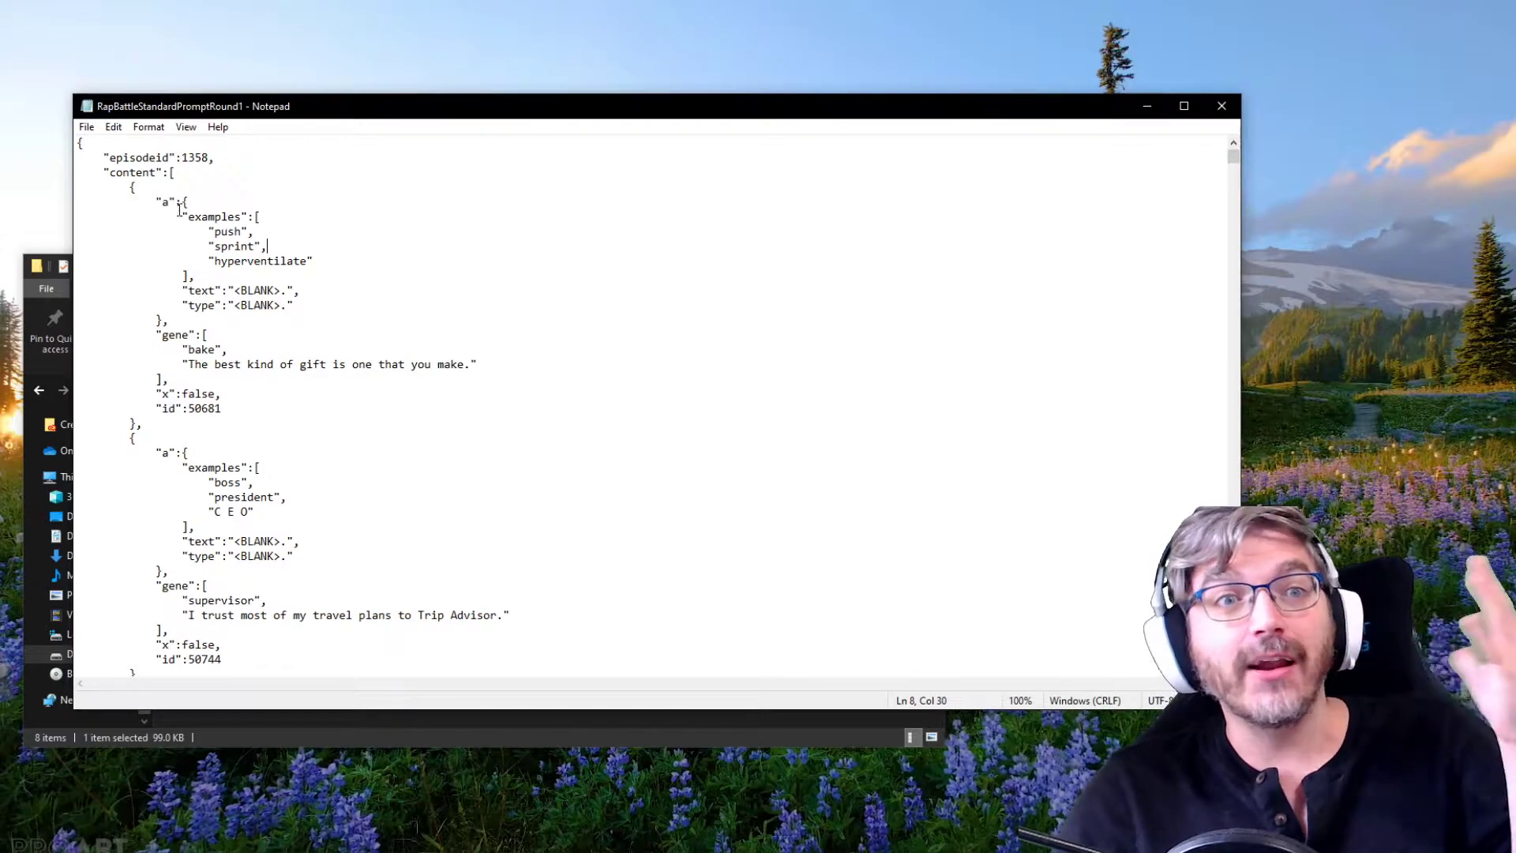
left_click_drag(351, 112, 631, 28)
left_click_drag(259, 264, 215, 281)
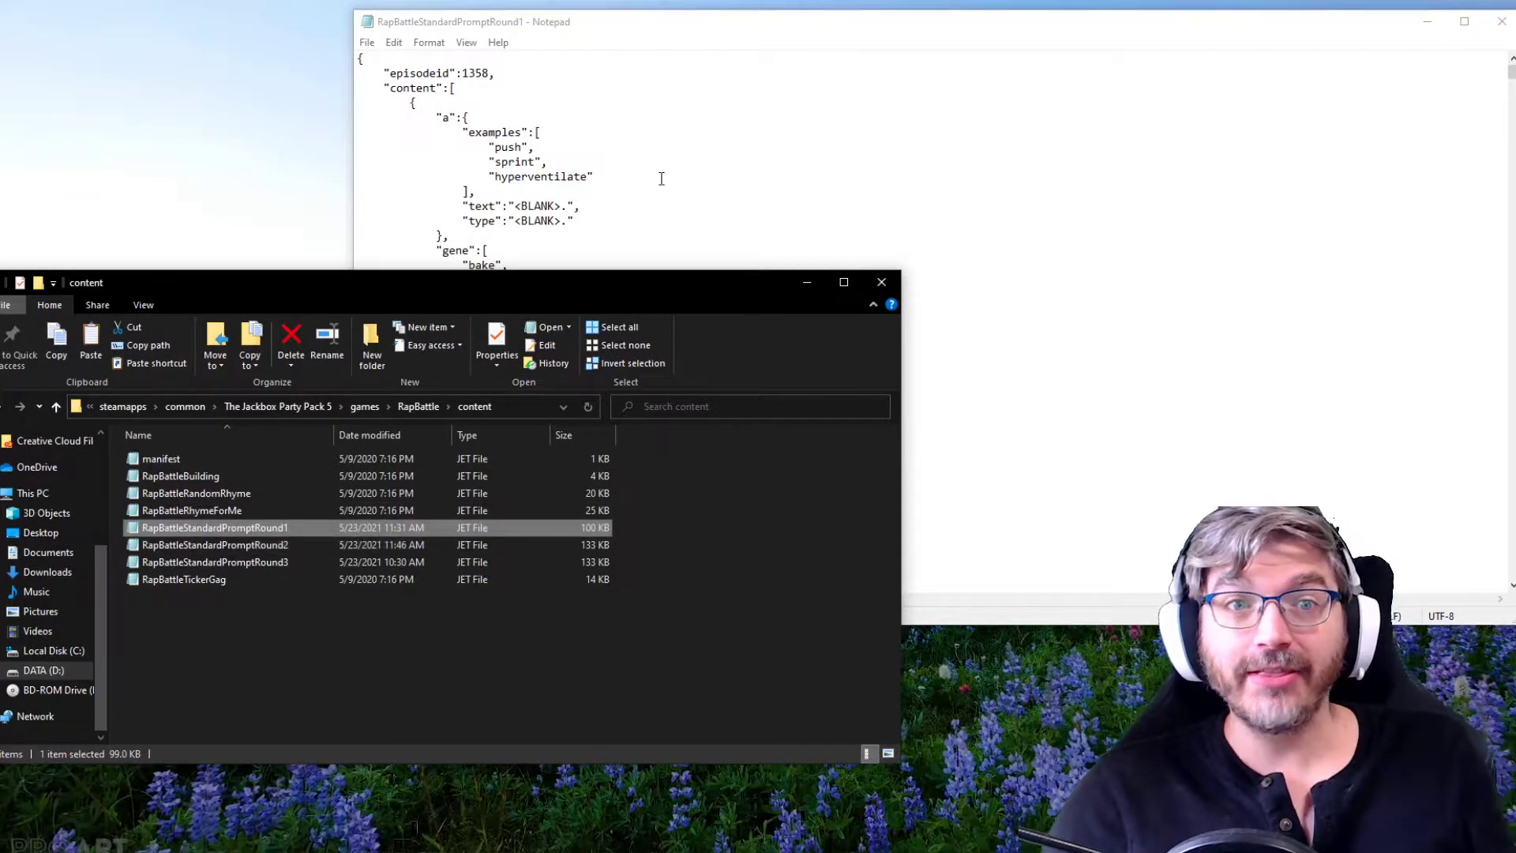
double_click(225, 544)
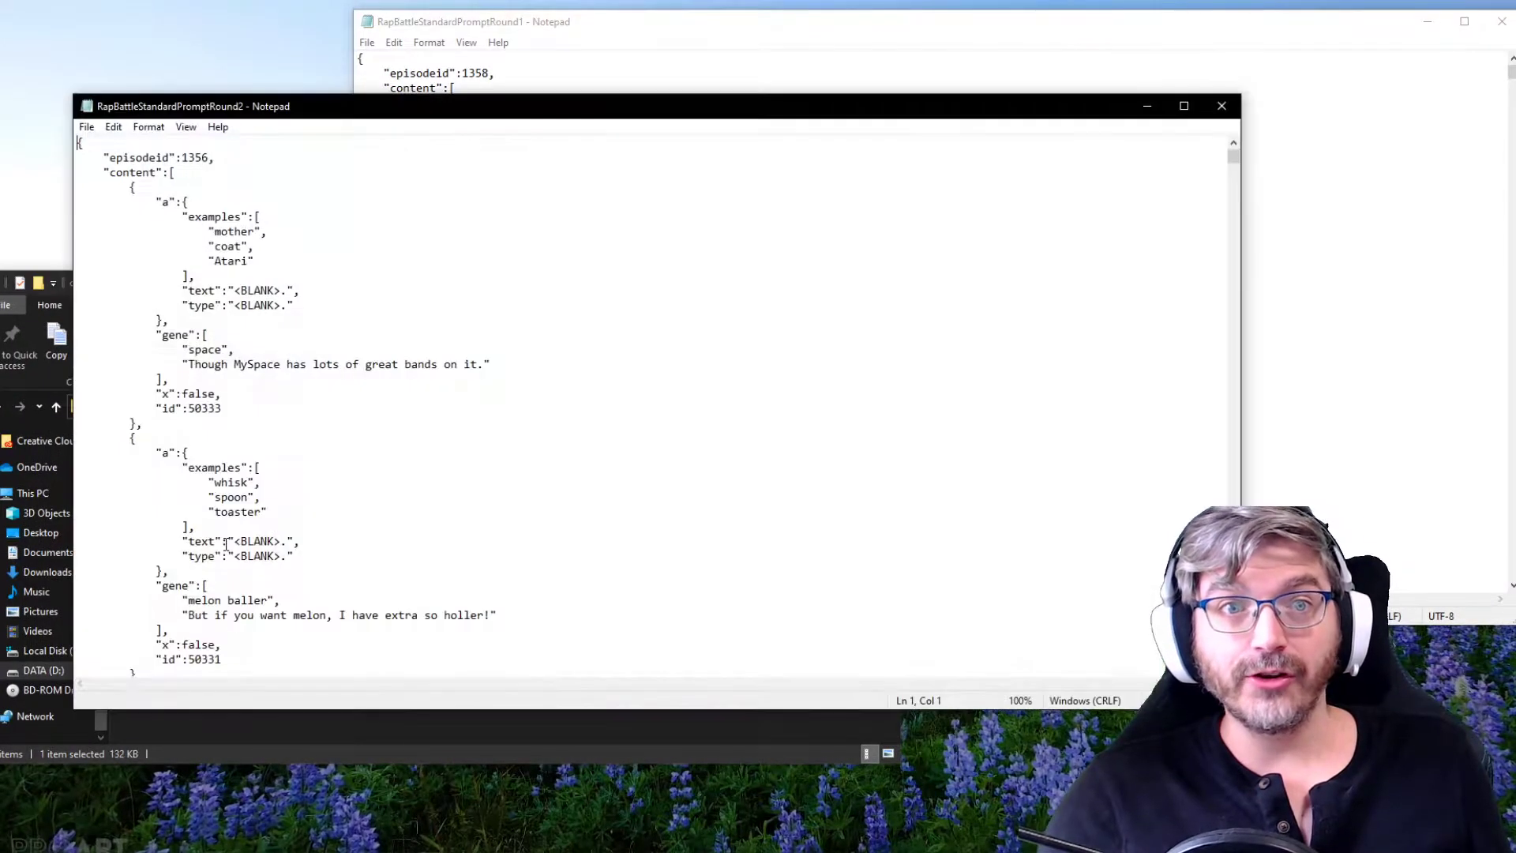
scroll(336, 417, "down", 16)
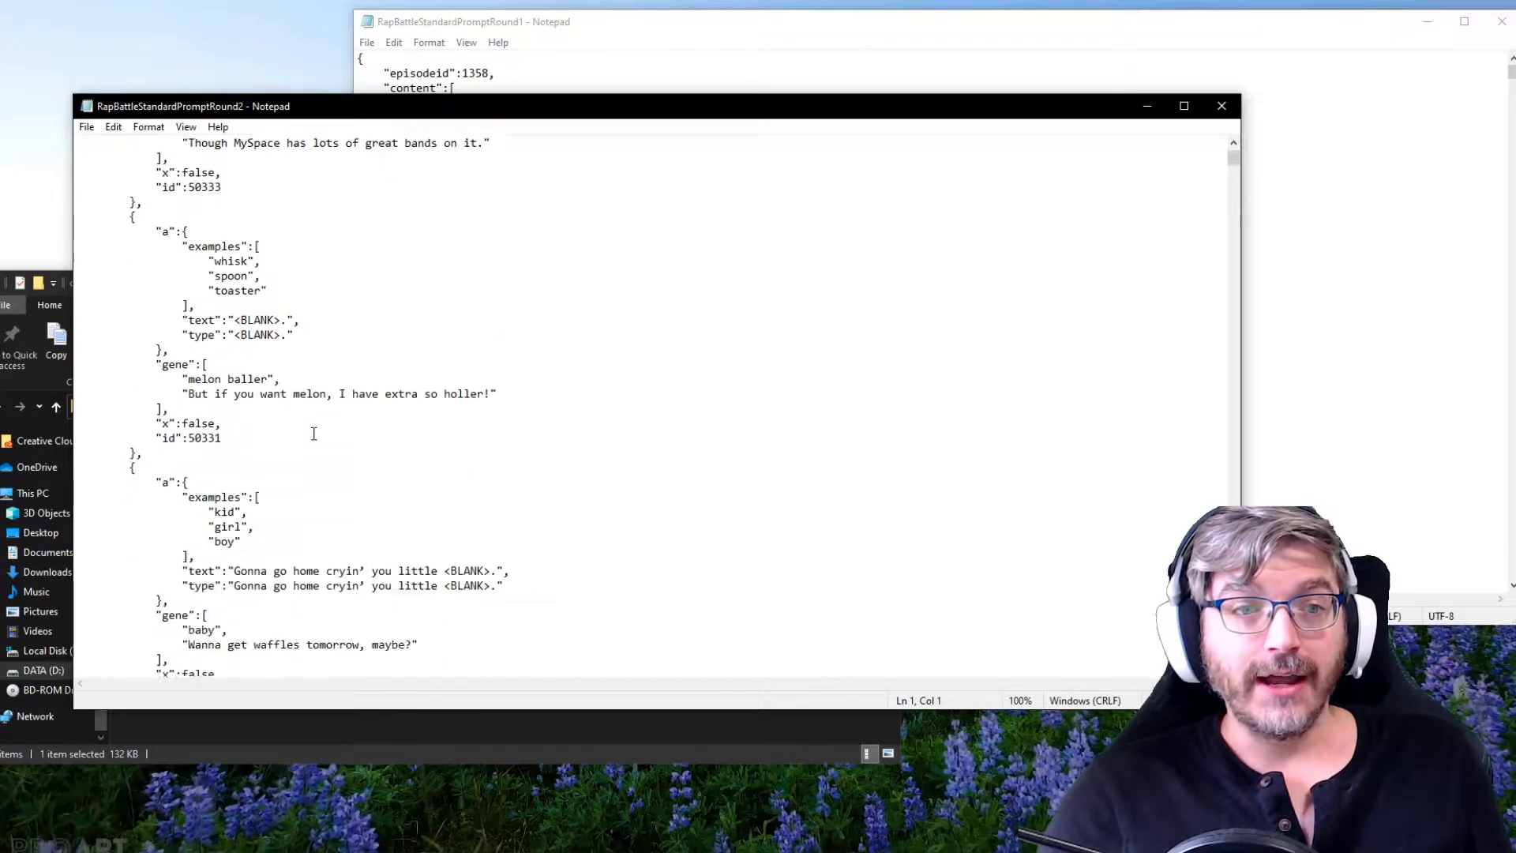
Delete "You're as helpless, as a tiny" before <BLANK> in both the text and type lines of prompt 50560.
scroll(311, 444, "down", 10)
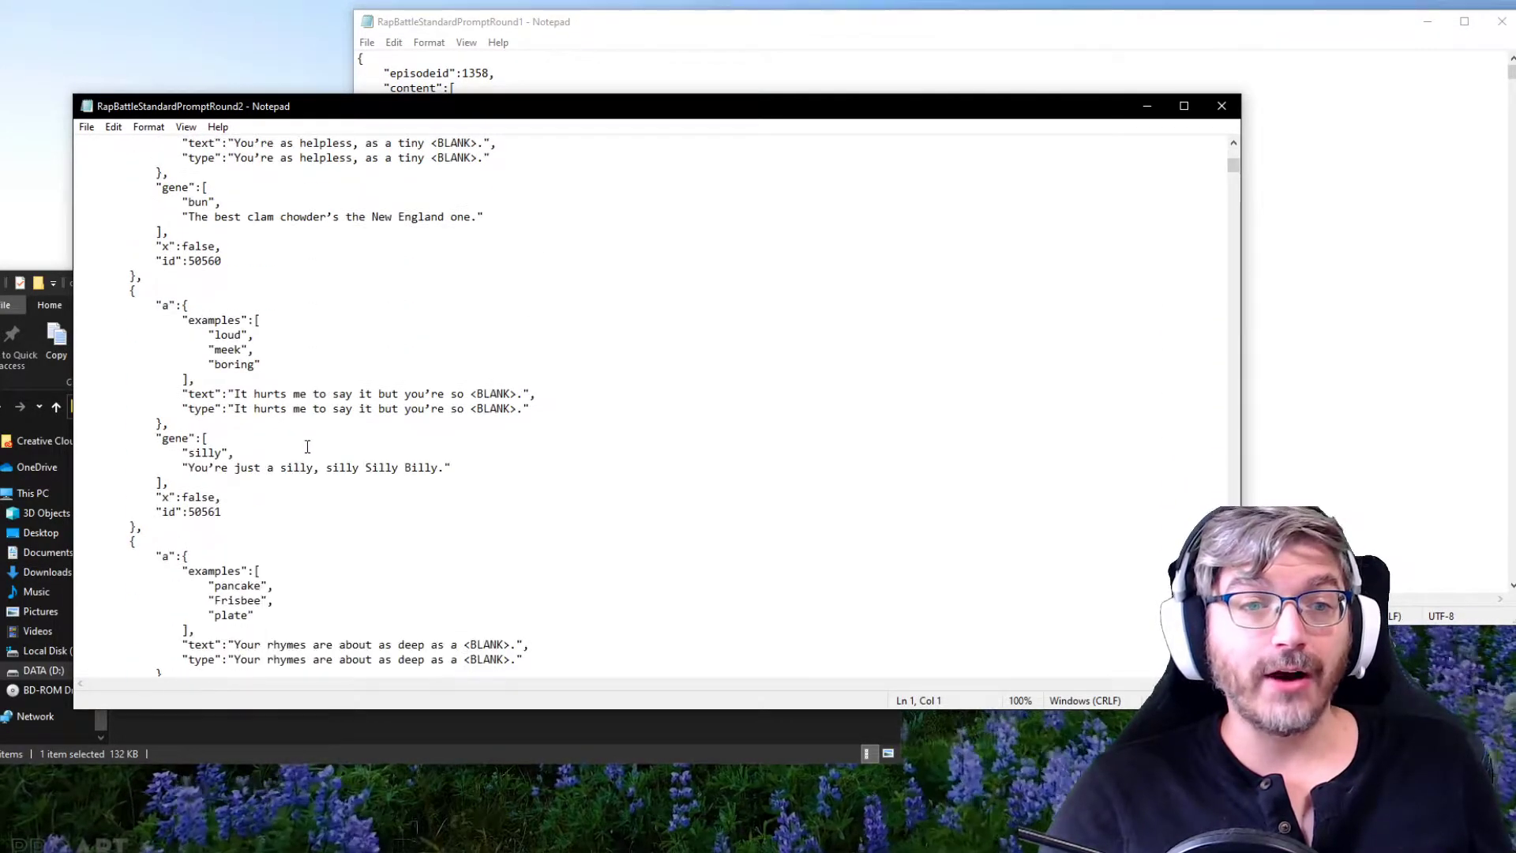
scroll(471, 400, "up", 5)
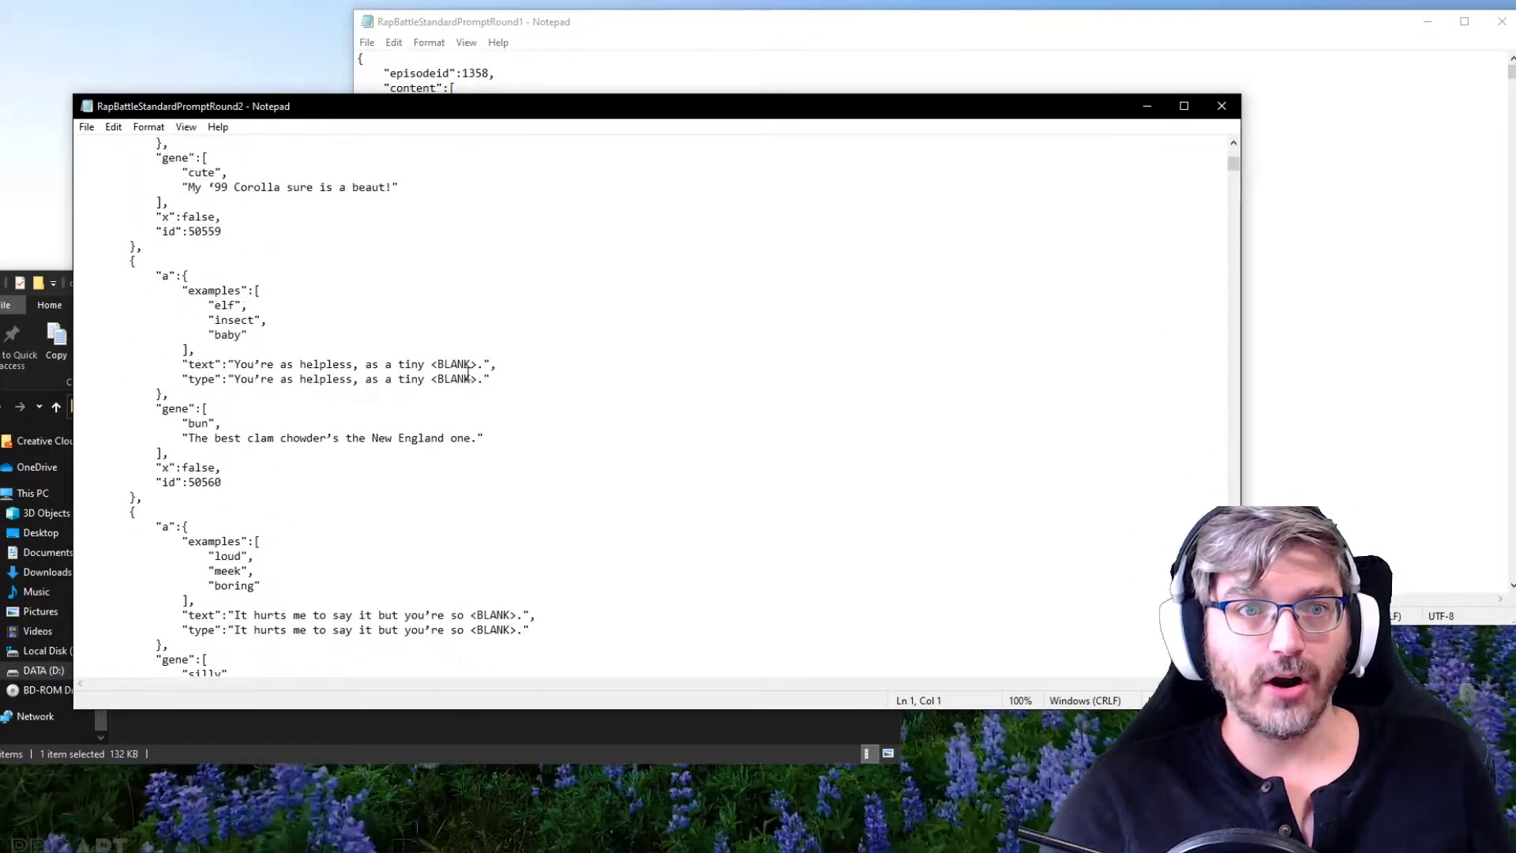
left_click(432, 365)
key("shift+End")
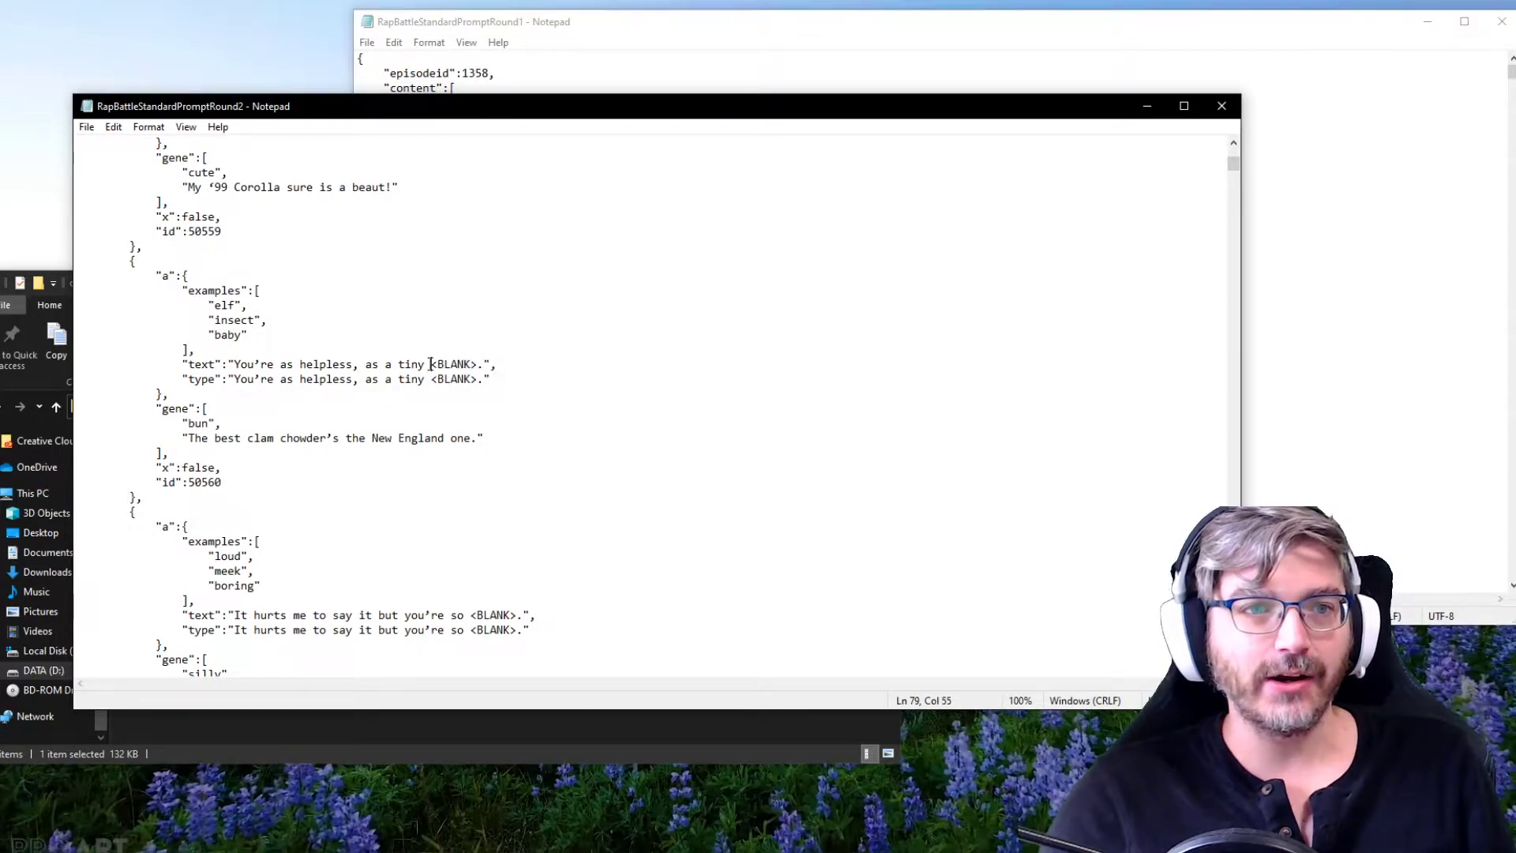
left_click_drag(432, 365, 235, 365)
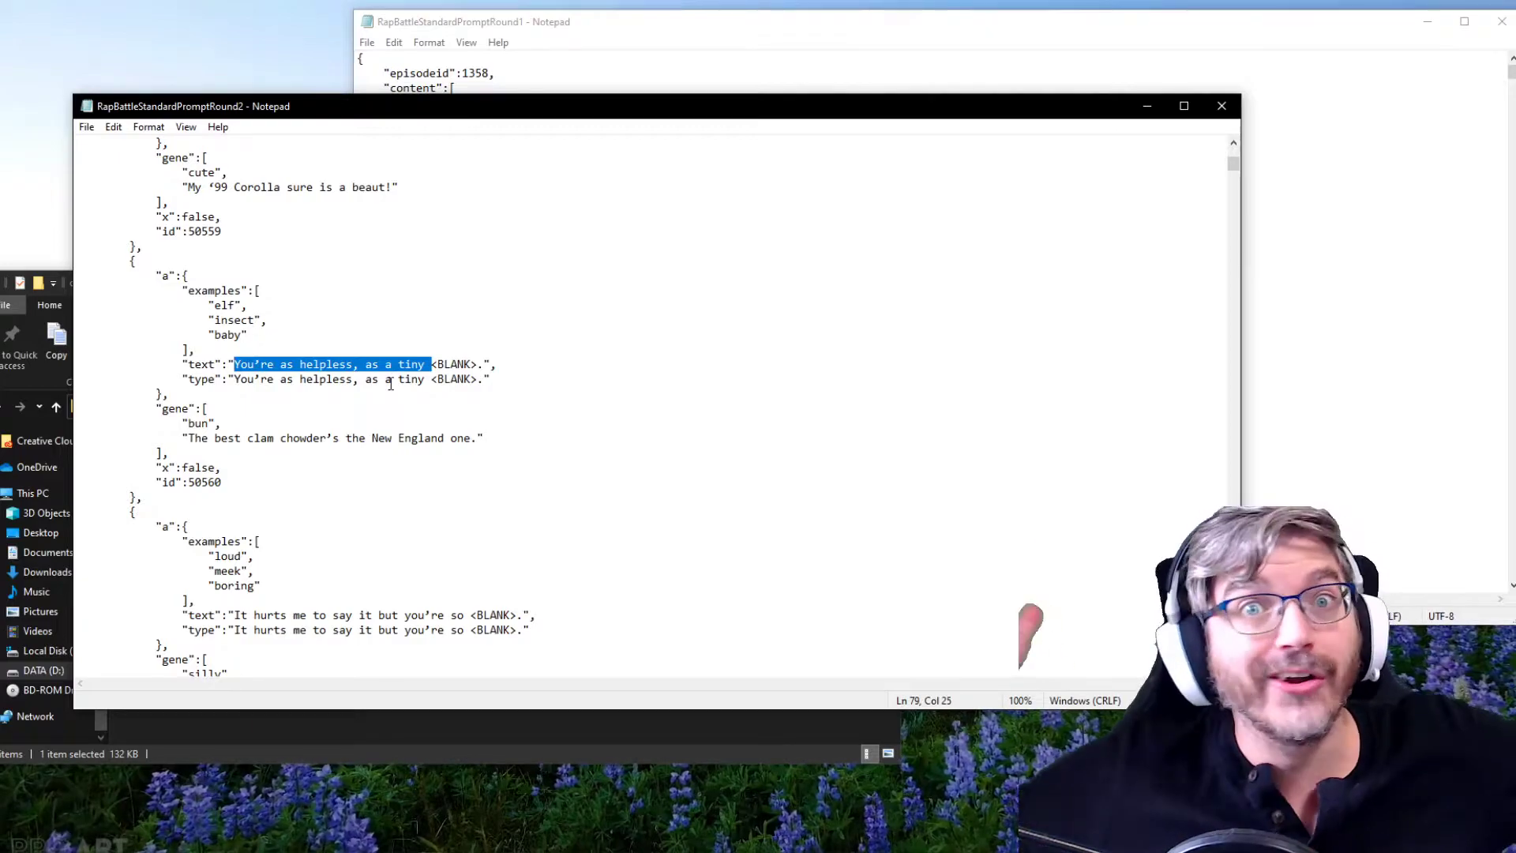
key("BackSpace")
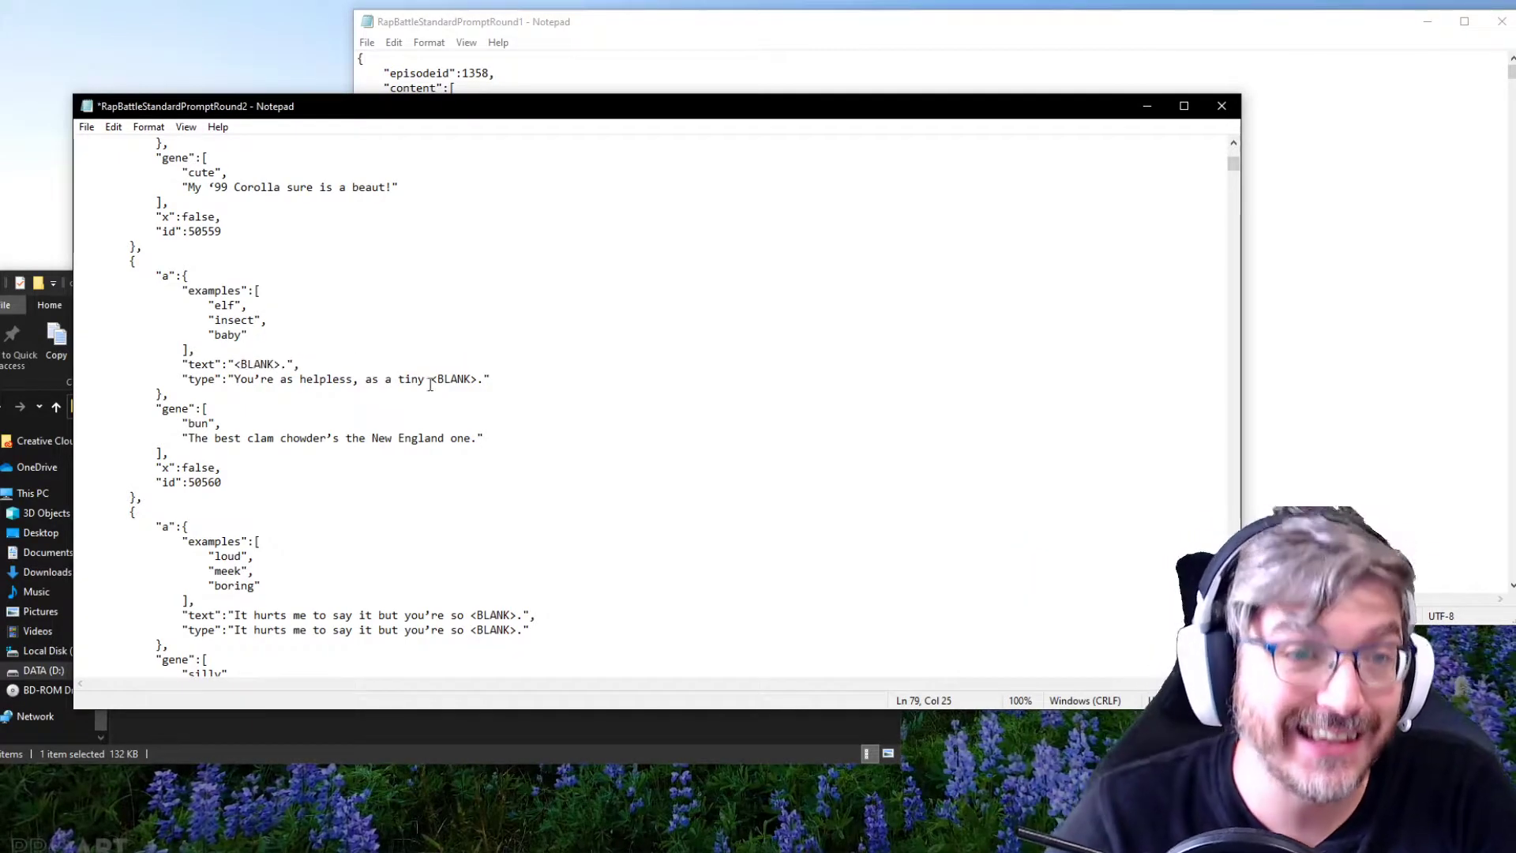
left_click_drag(432, 380, 229, 379)
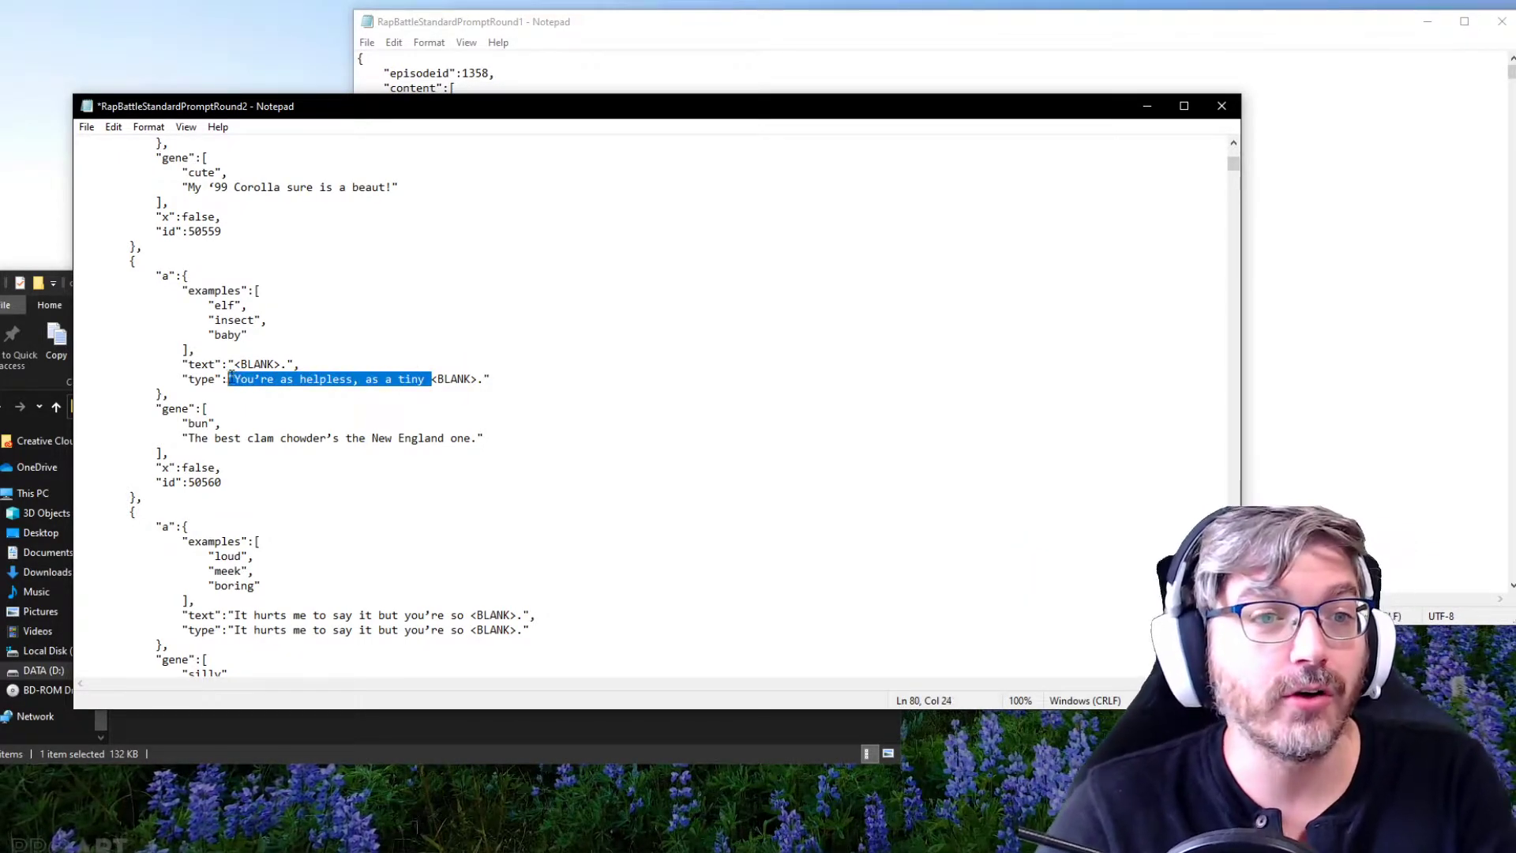
key("BackSpace")
Return to the start of the Round 2 file and search downward through successive occurrences of "<blank>".
scroll(636, 401, "up", 6)
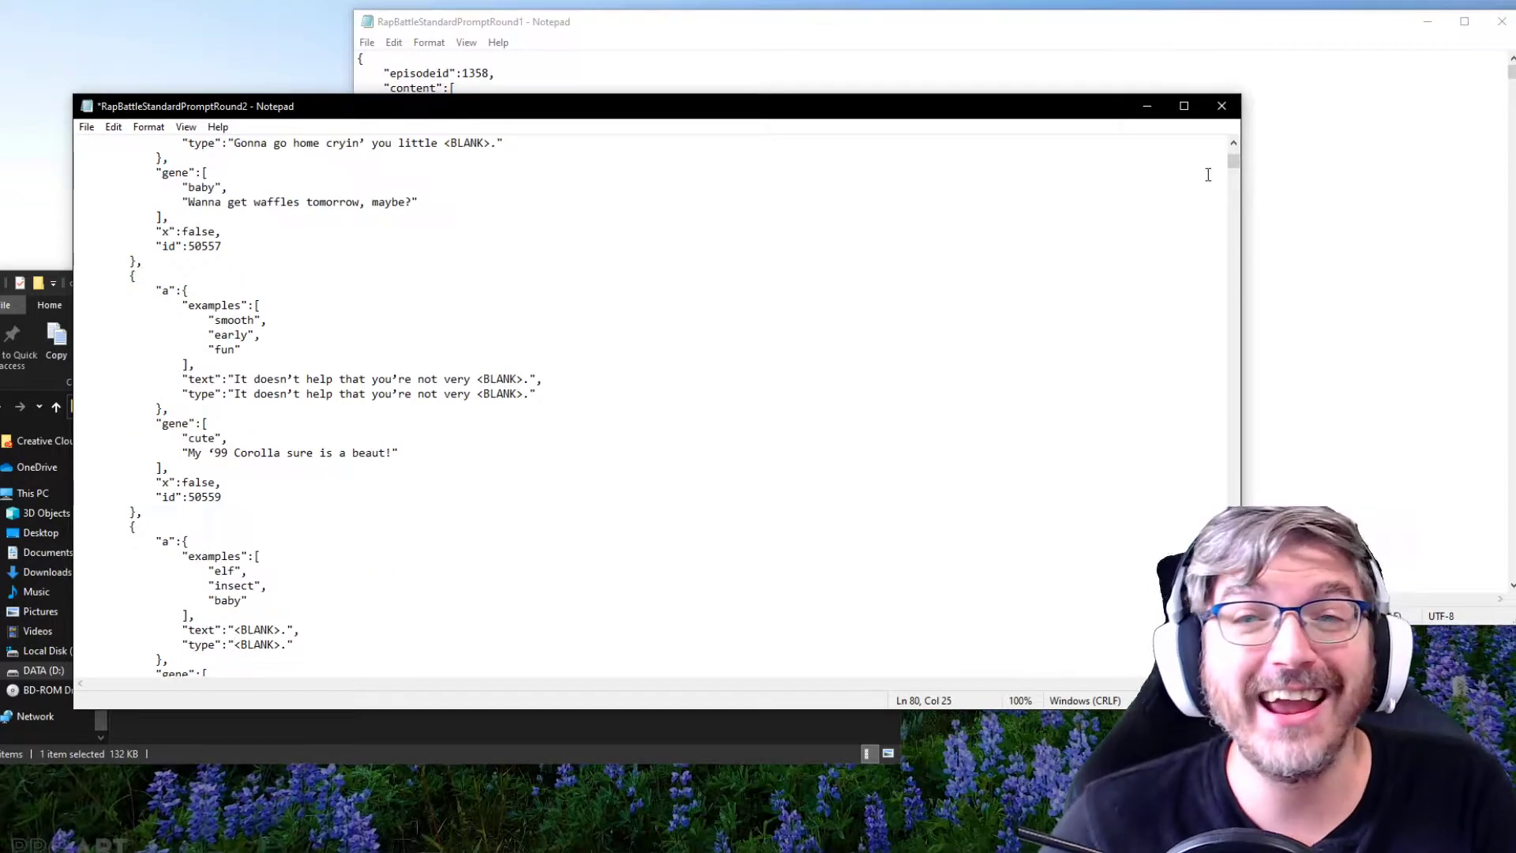
mouse_move(1234, 165)
left_mouse_down()
mouse_move(1233, 631)
mouse_move(1234, 155)
left_mouse_up()
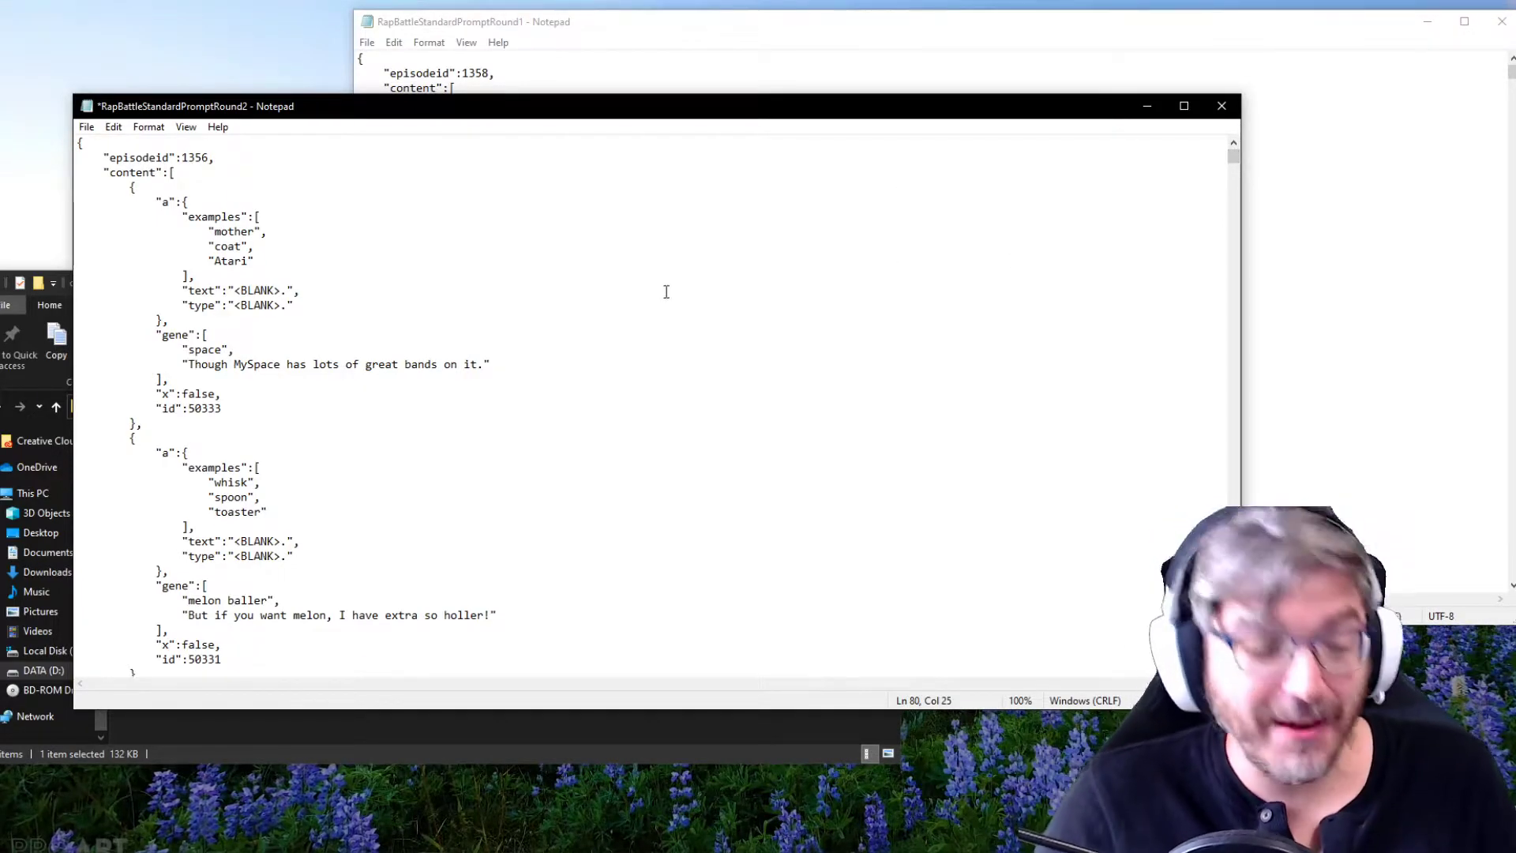
key("ctrl+f")
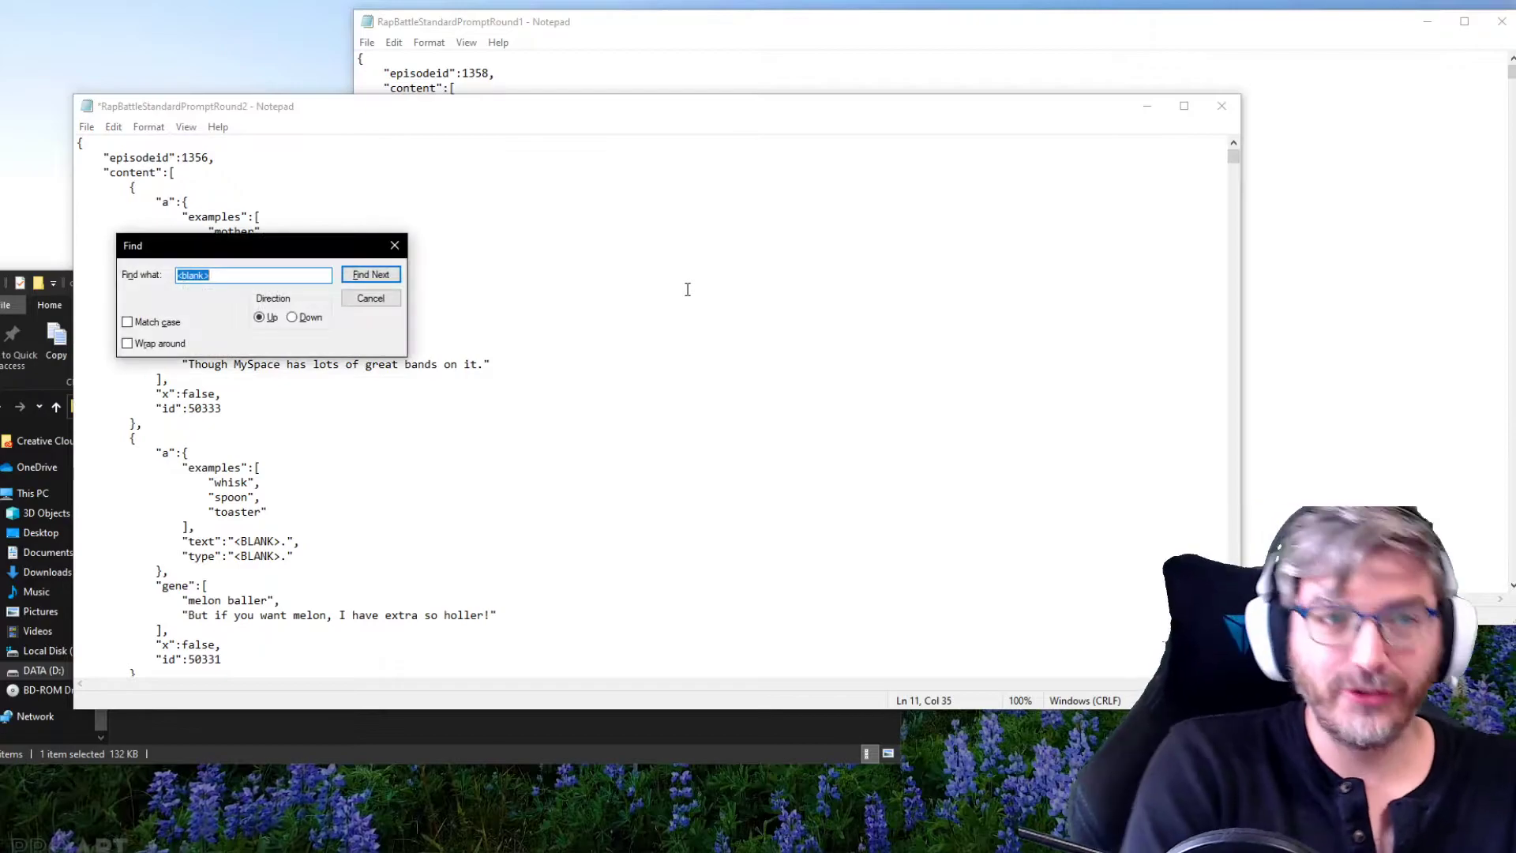
key("Return")
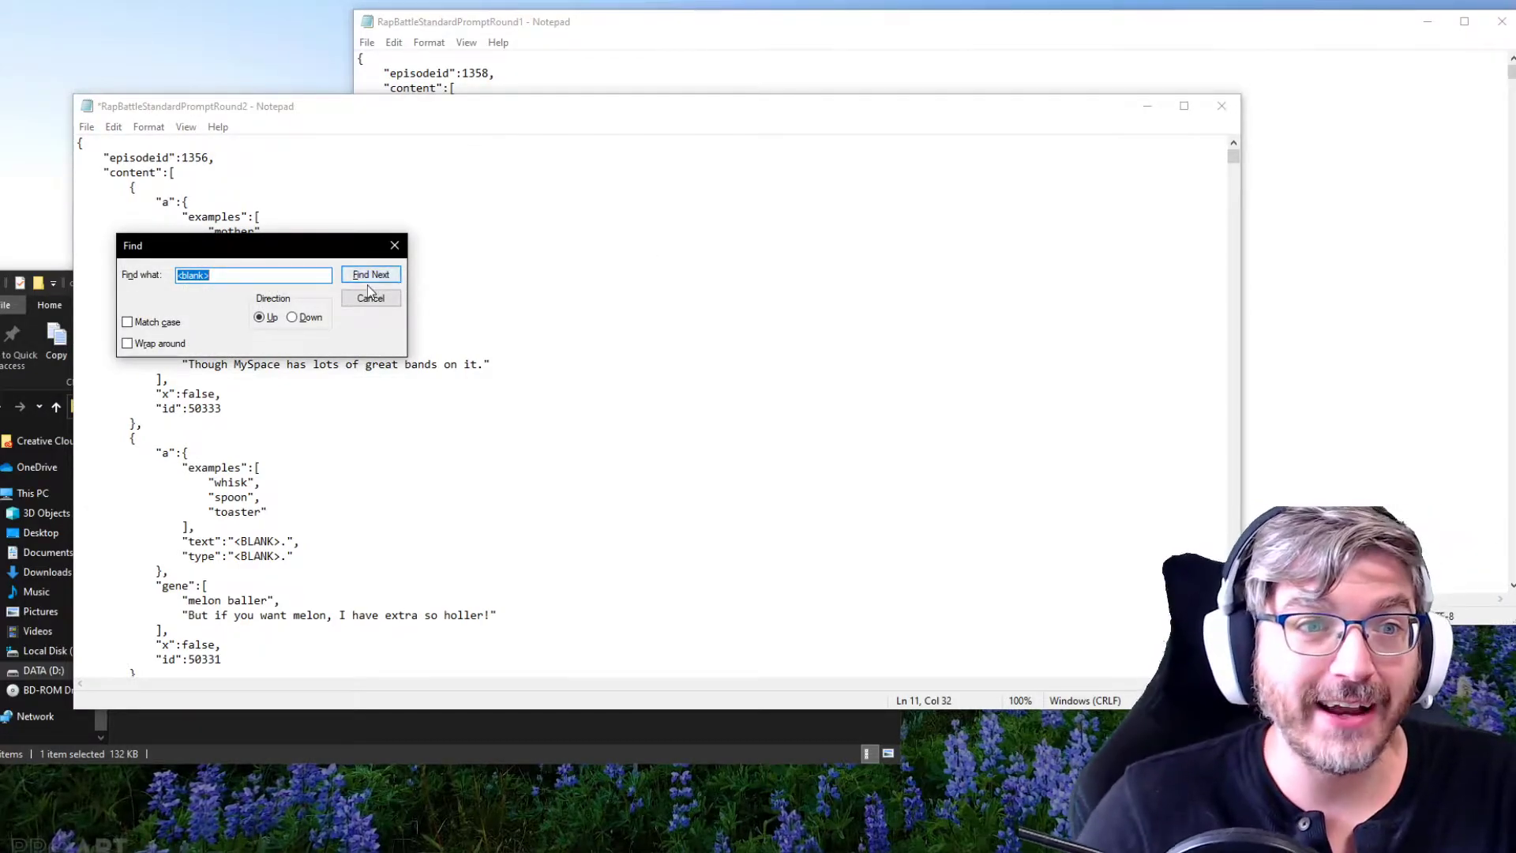
left_click(292, 316)
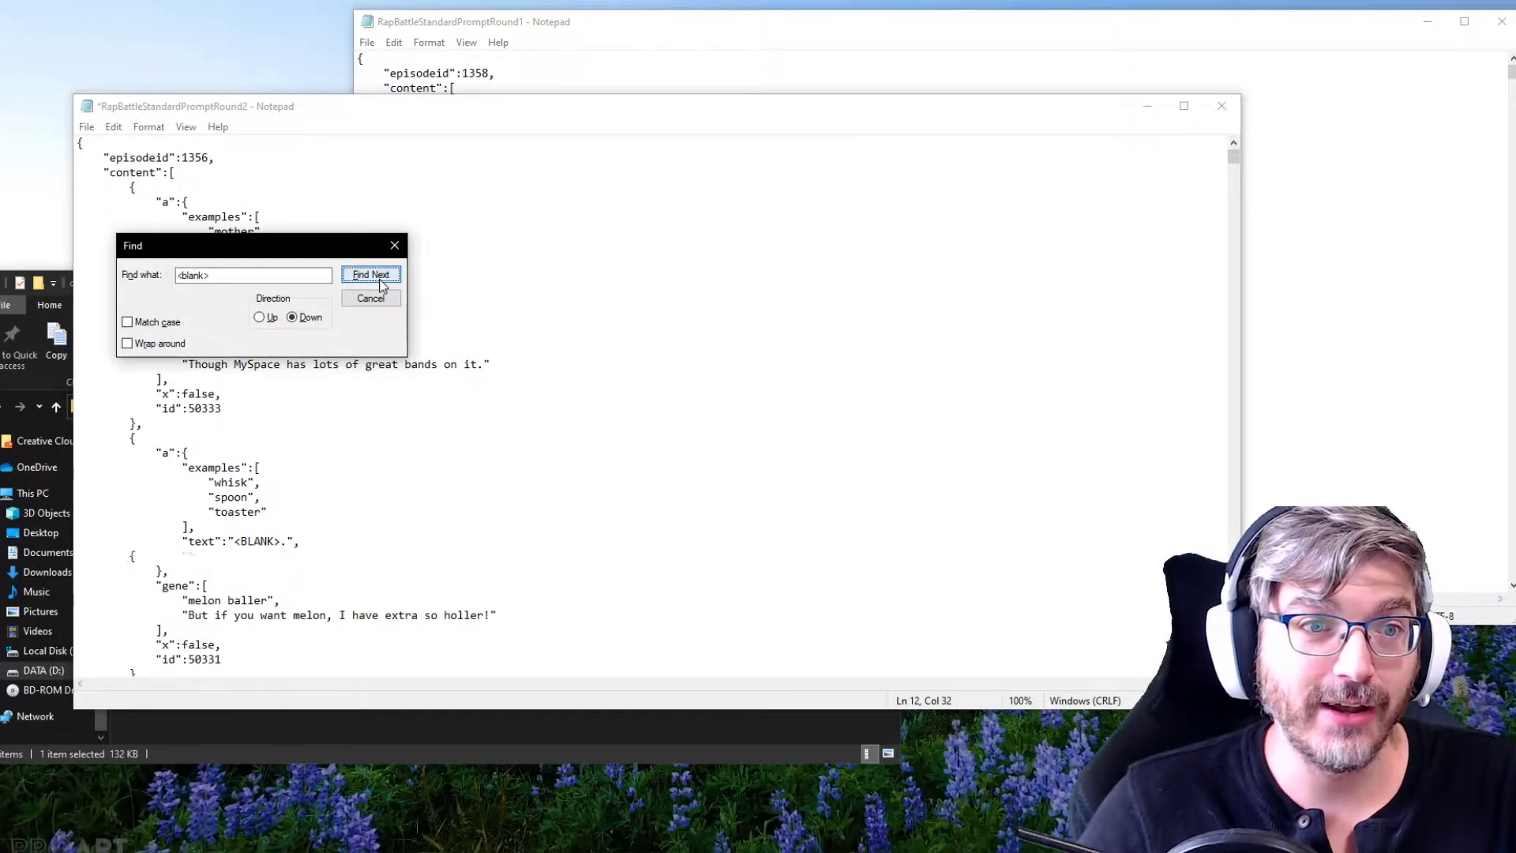
left_click(375, 276)
left_click(372, 278)
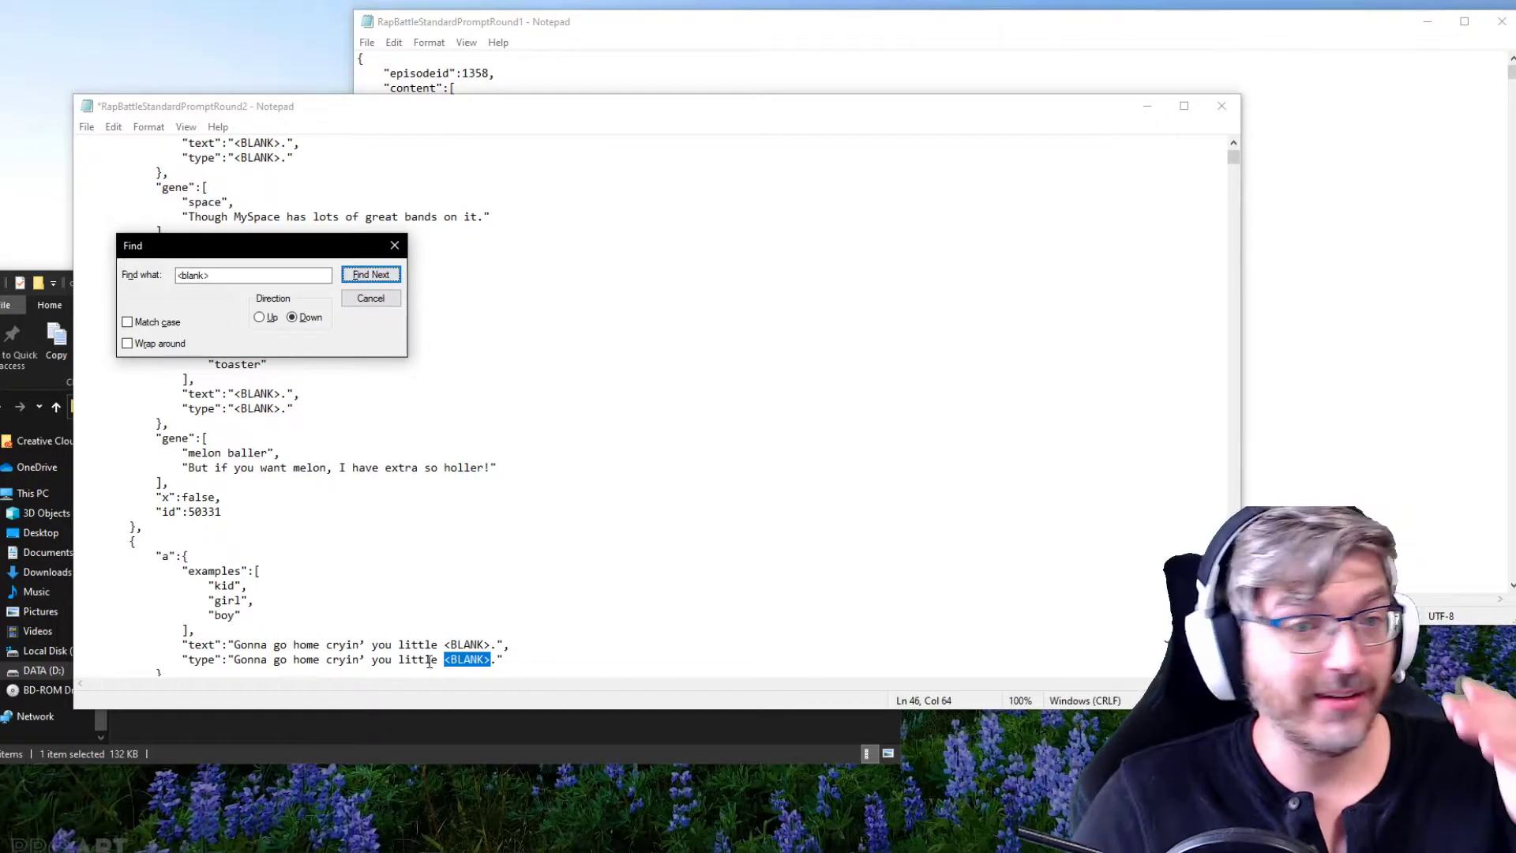
left_click(368, 273)
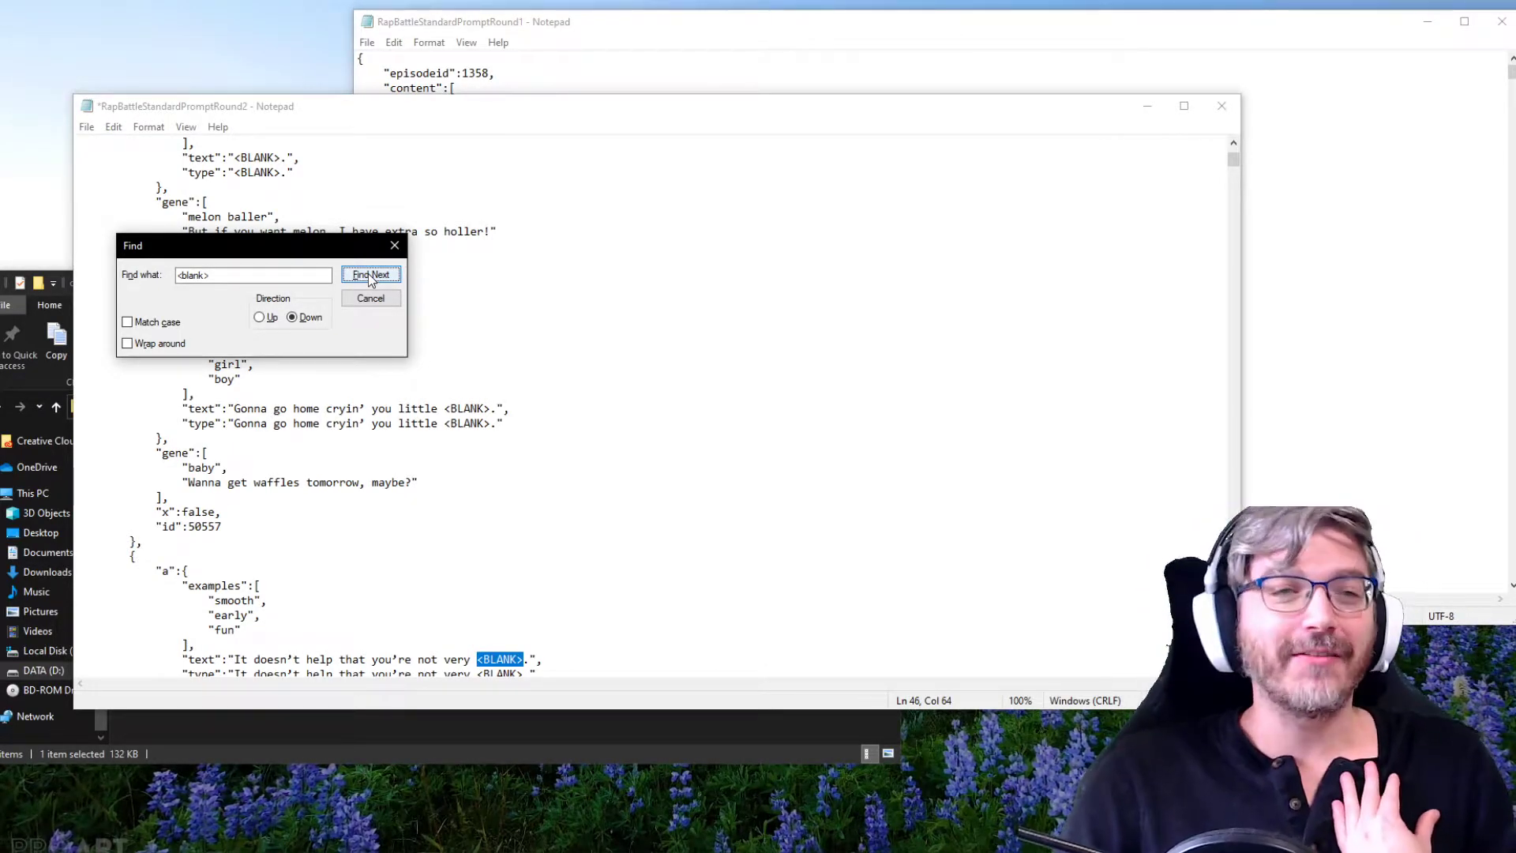
left_click(368, 273)
left_click(368, 273)
left_click(368, 273)
left_click(368, 273)
left_click(368, 274)
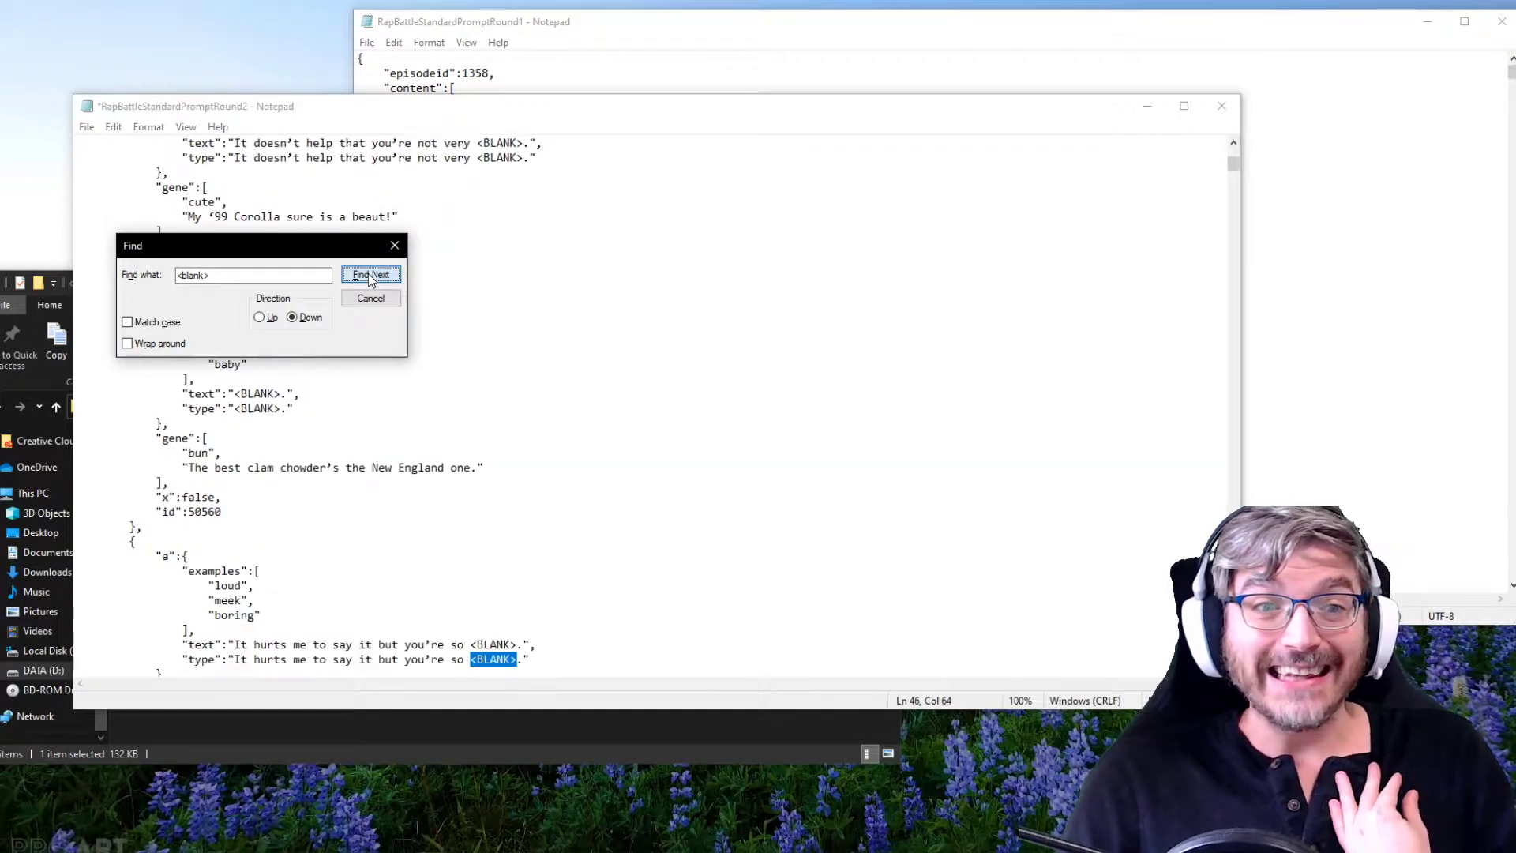
left_click(370, 275)
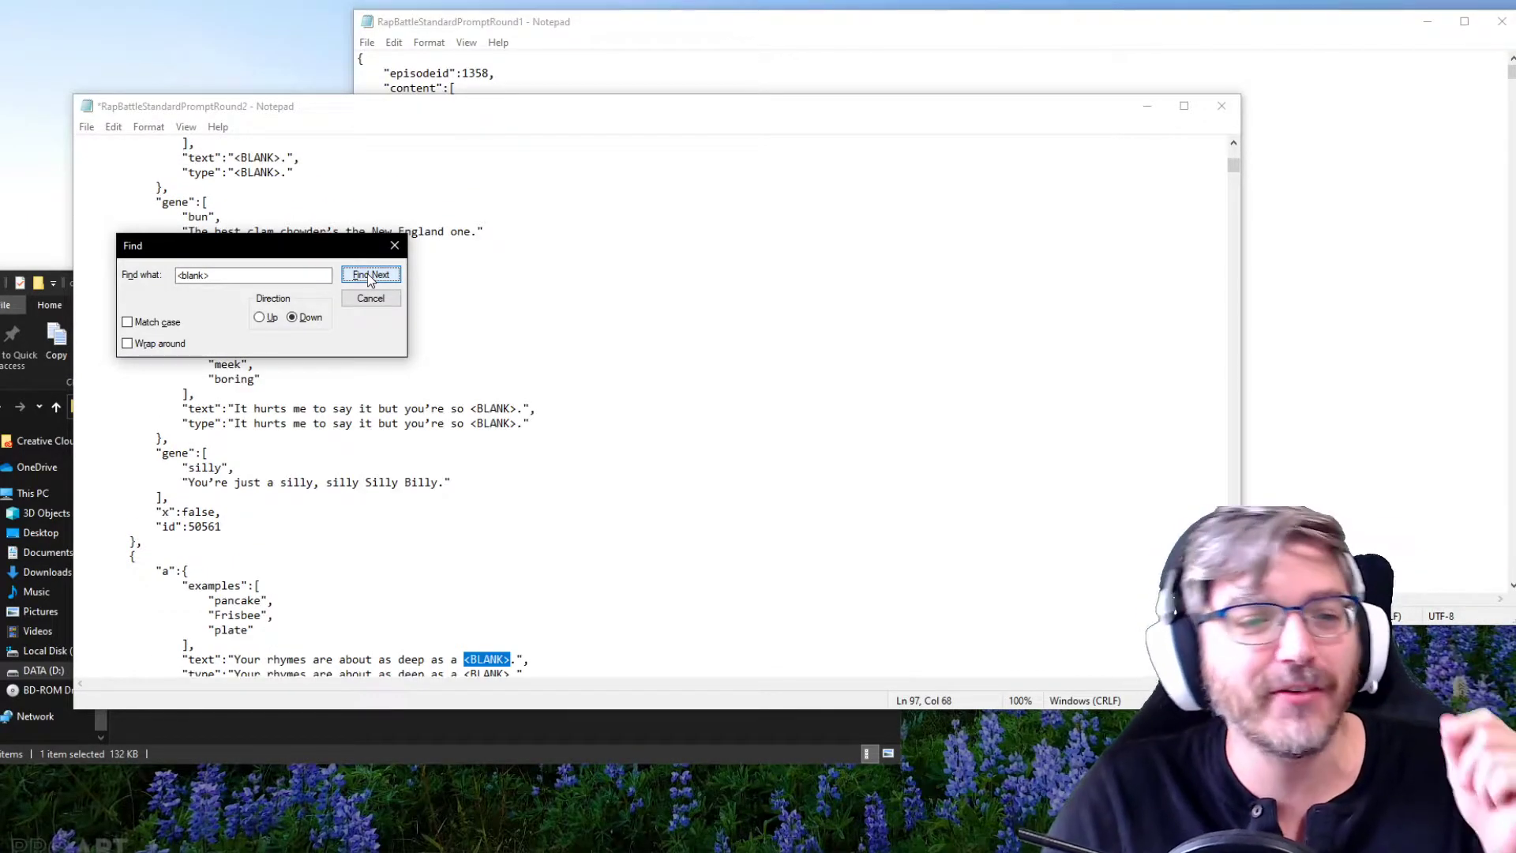
left_click(370, 276)
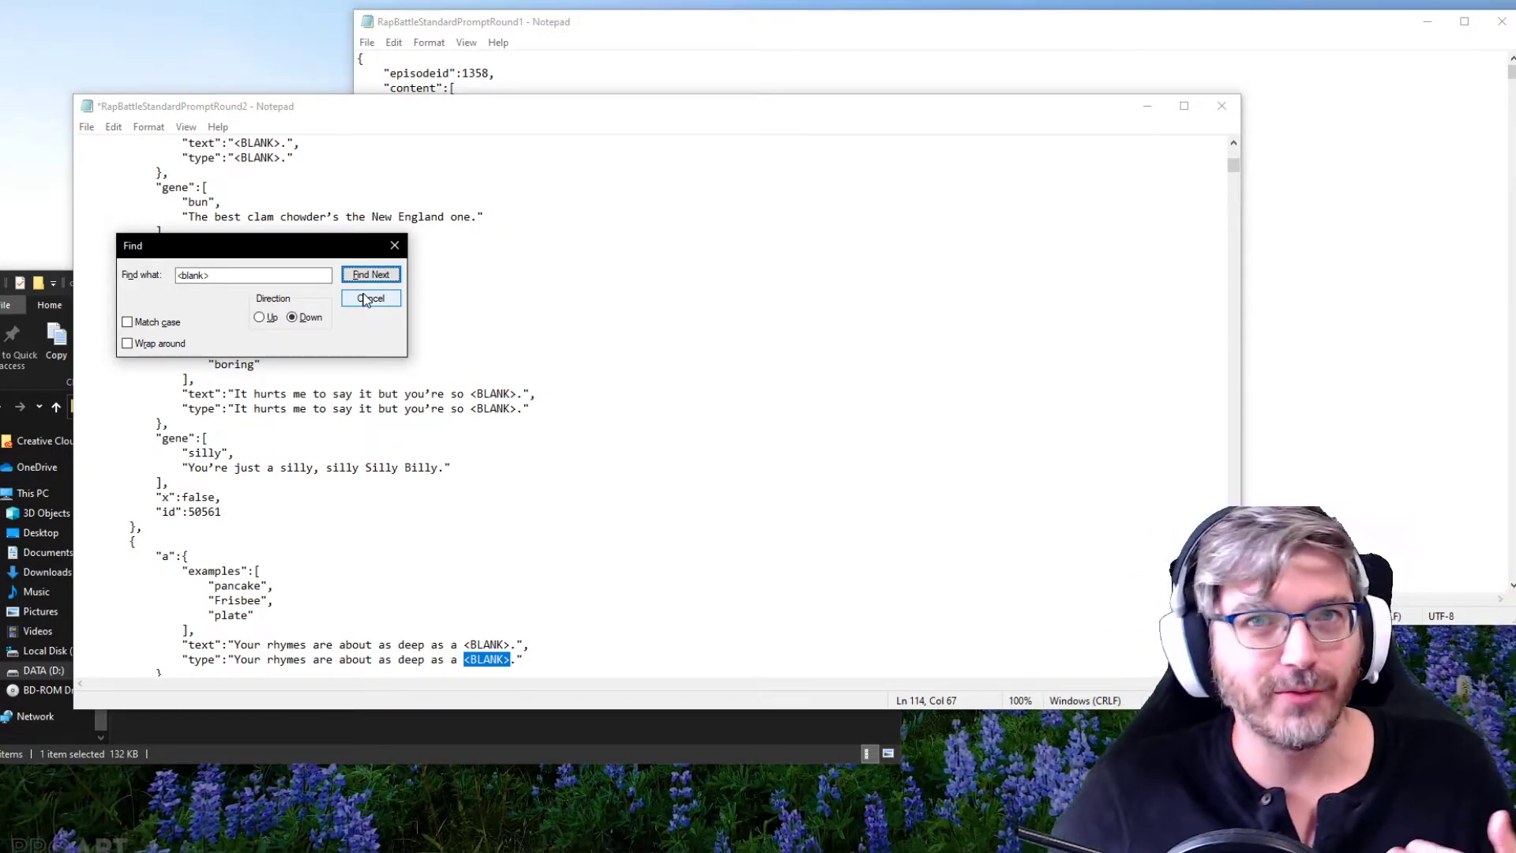
left_click(395, 246)
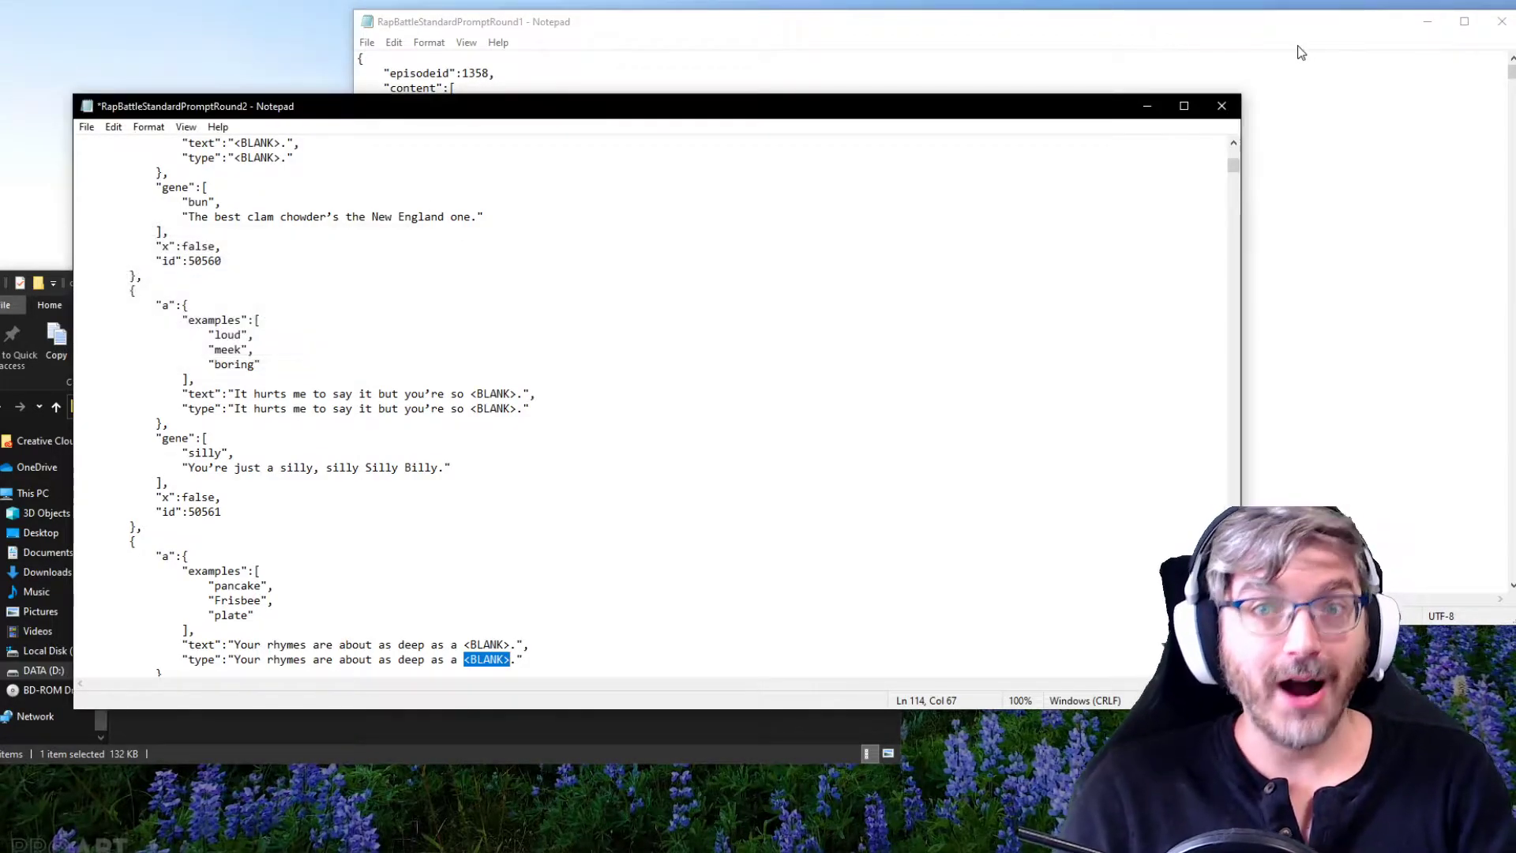
Close RapBattleStandardPromptRound2 without saving its changes and close RapBattleStandardPromptRound1.
left_click(1221, 116)
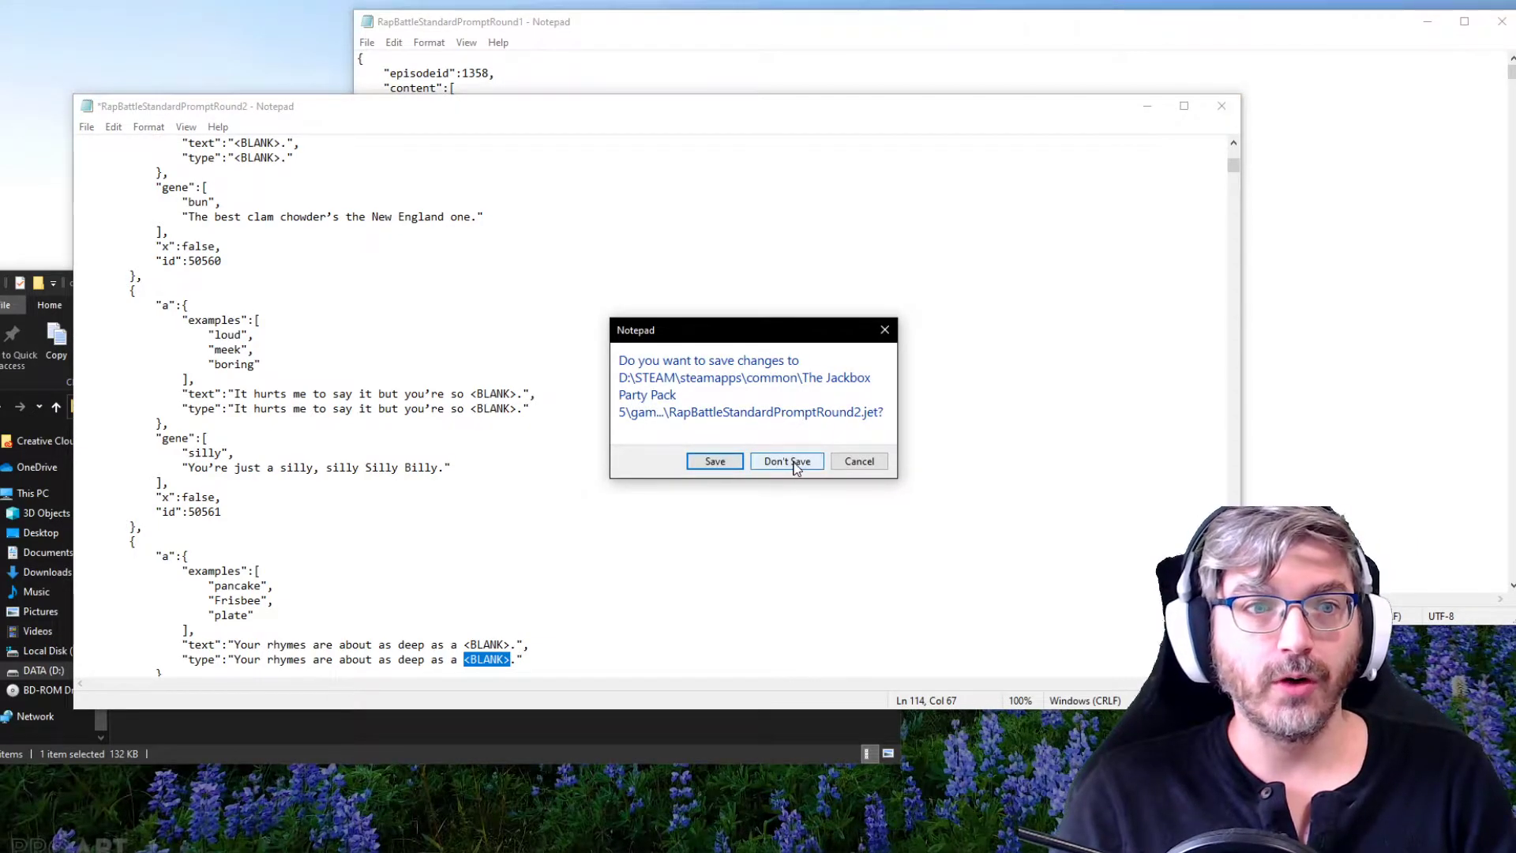
left_click(790, 461)
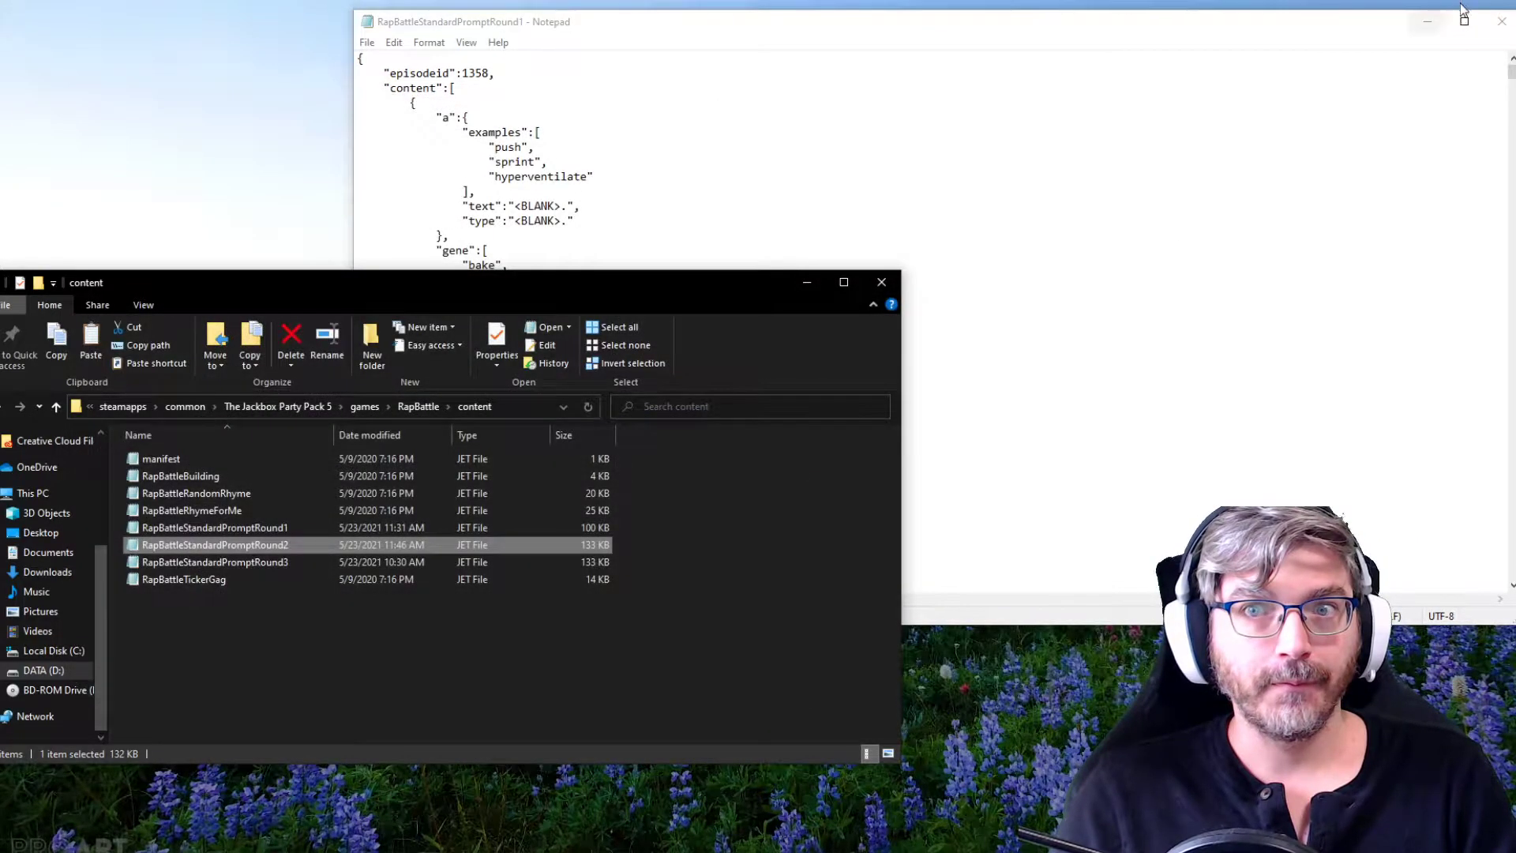
left_click(1501, 21)
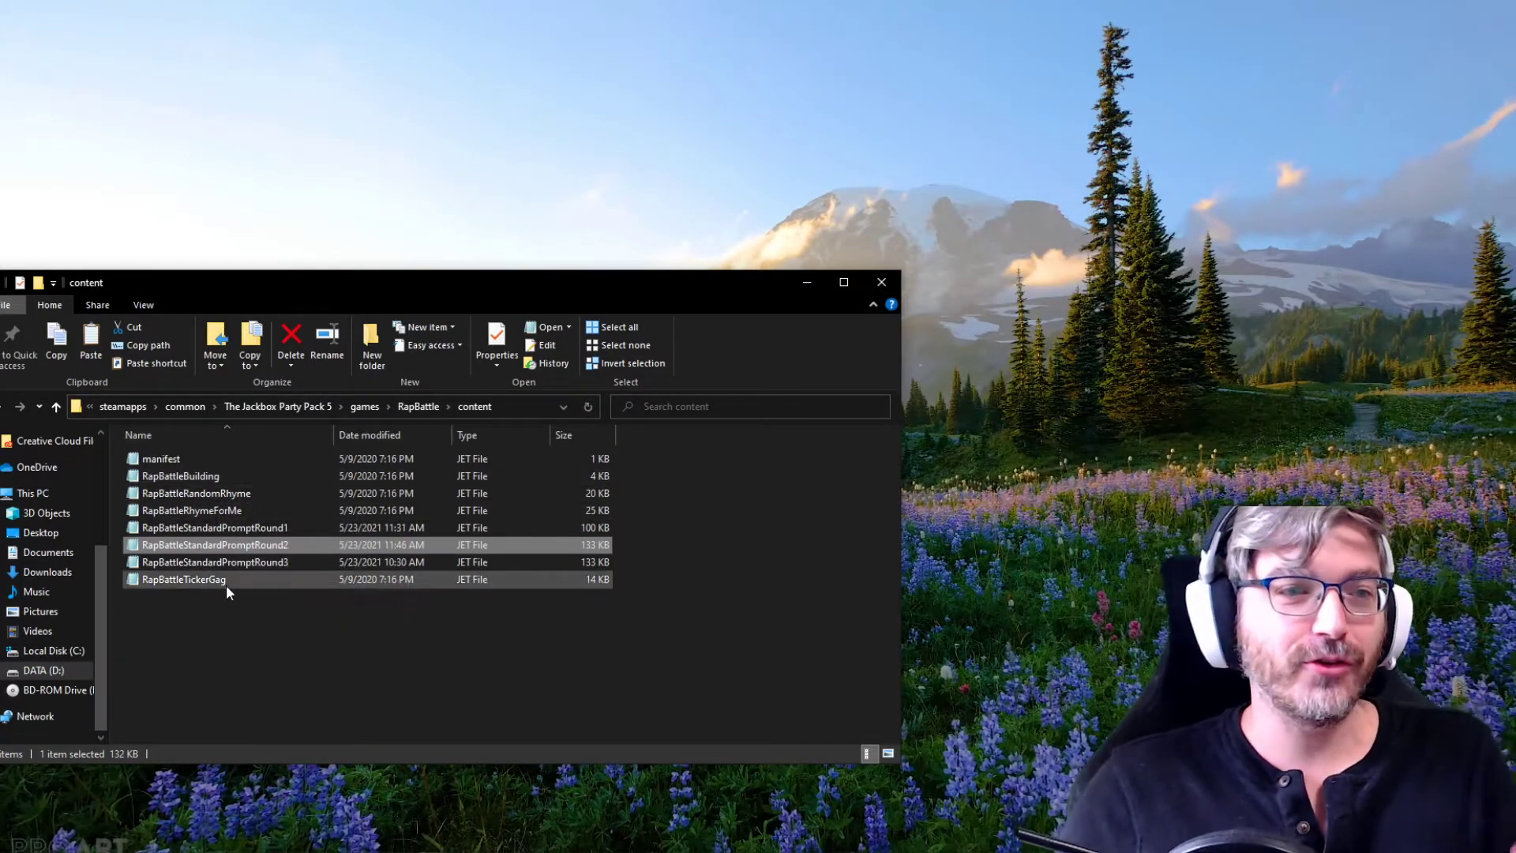
Open the RapBattleBuilding file, review its building name entries, and close it.
double_click(227, 478)
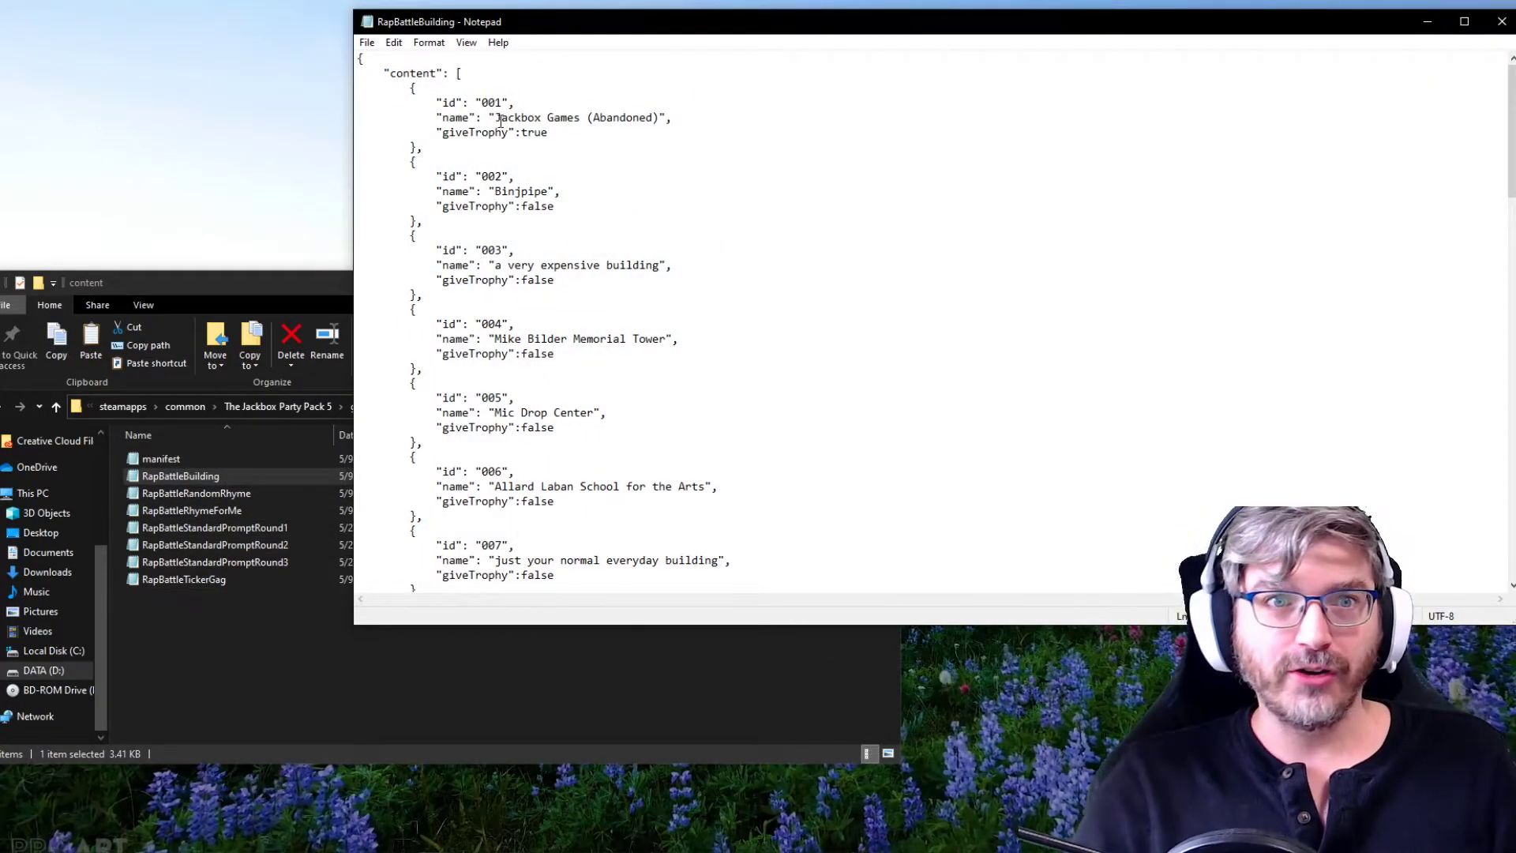
left_click_drag(501, 117, 639, 117)
left_click(638, 116)
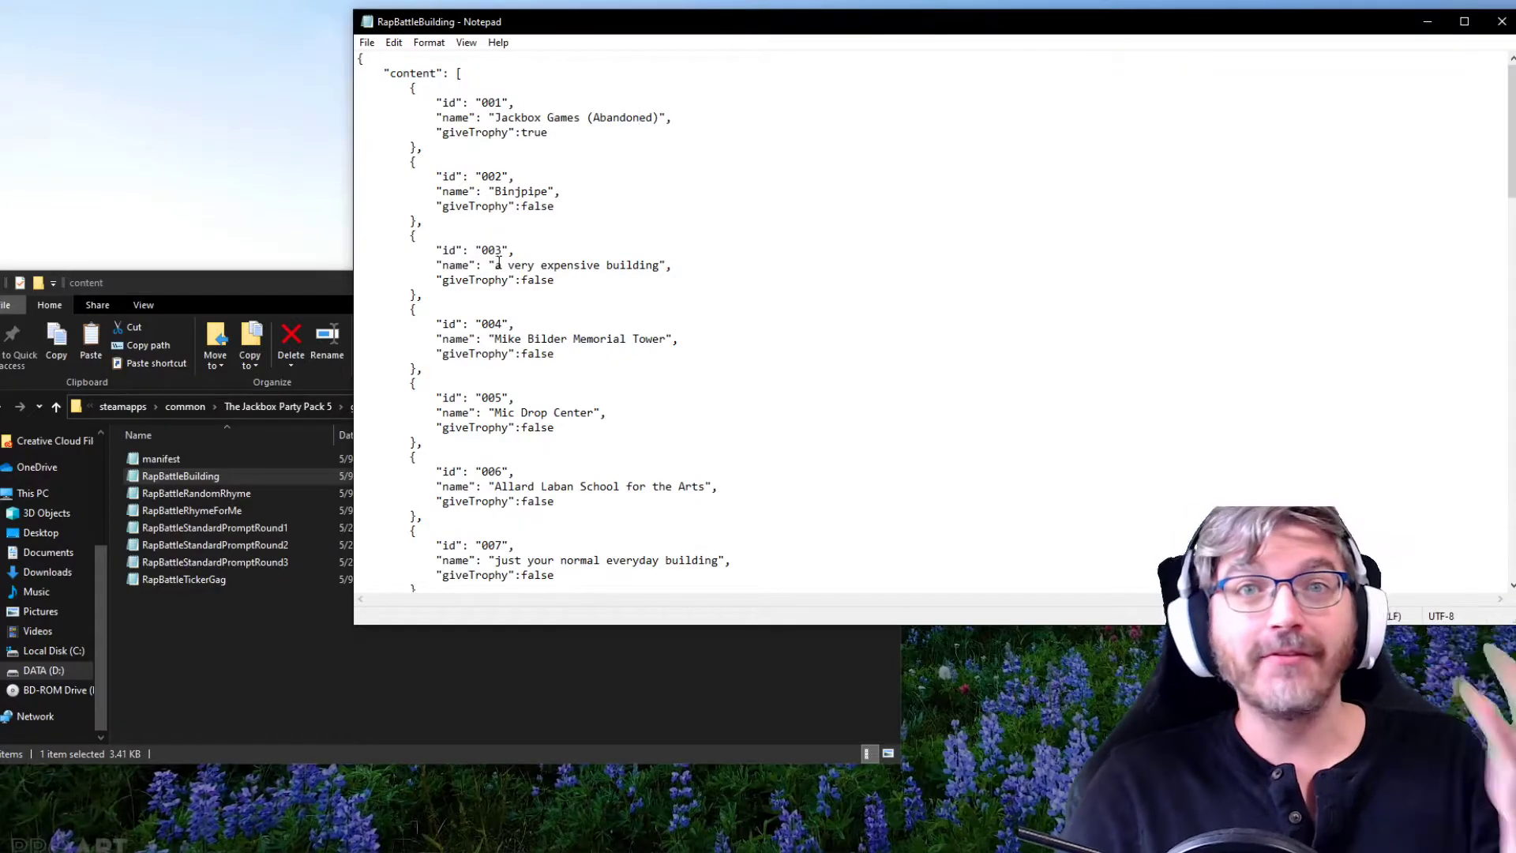
scroll(513, 269, "down", 7)
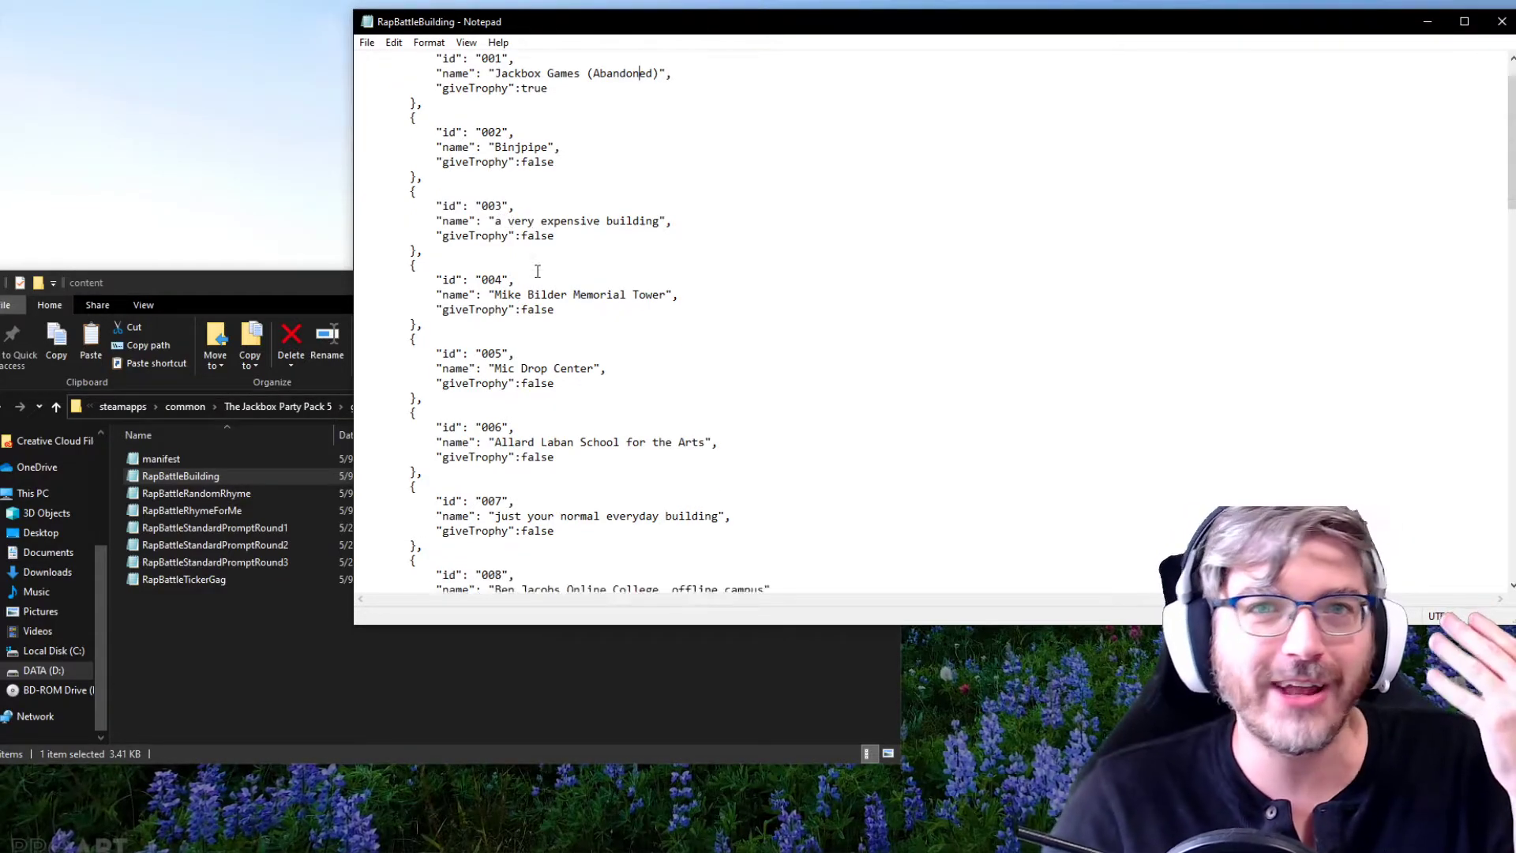
scroll(571, 340, "down", 2)
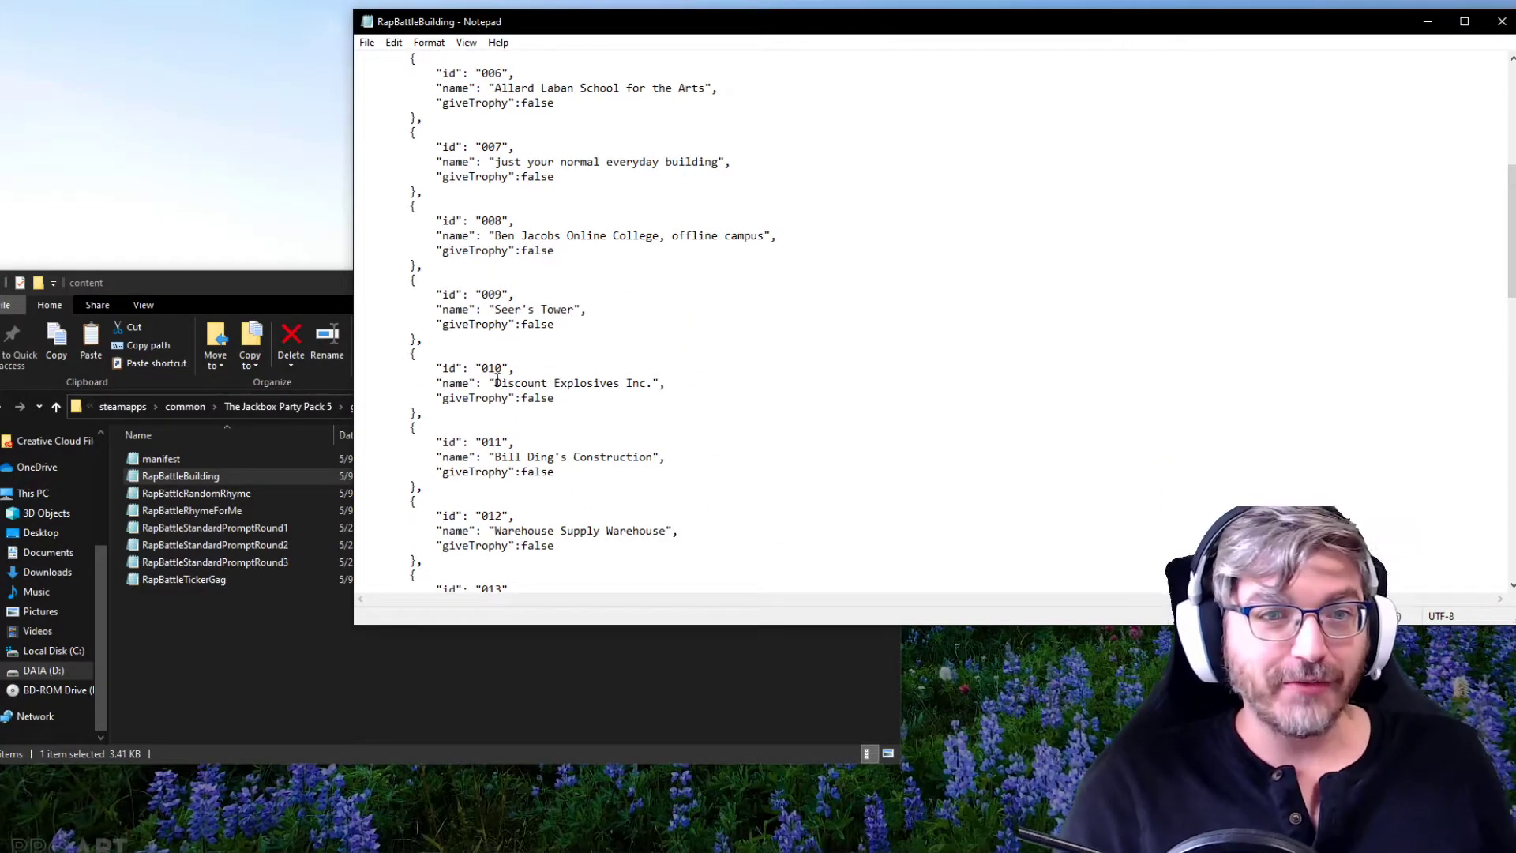
left_click_drag(498, 382, 656, 383)
left_click(1502, 22)
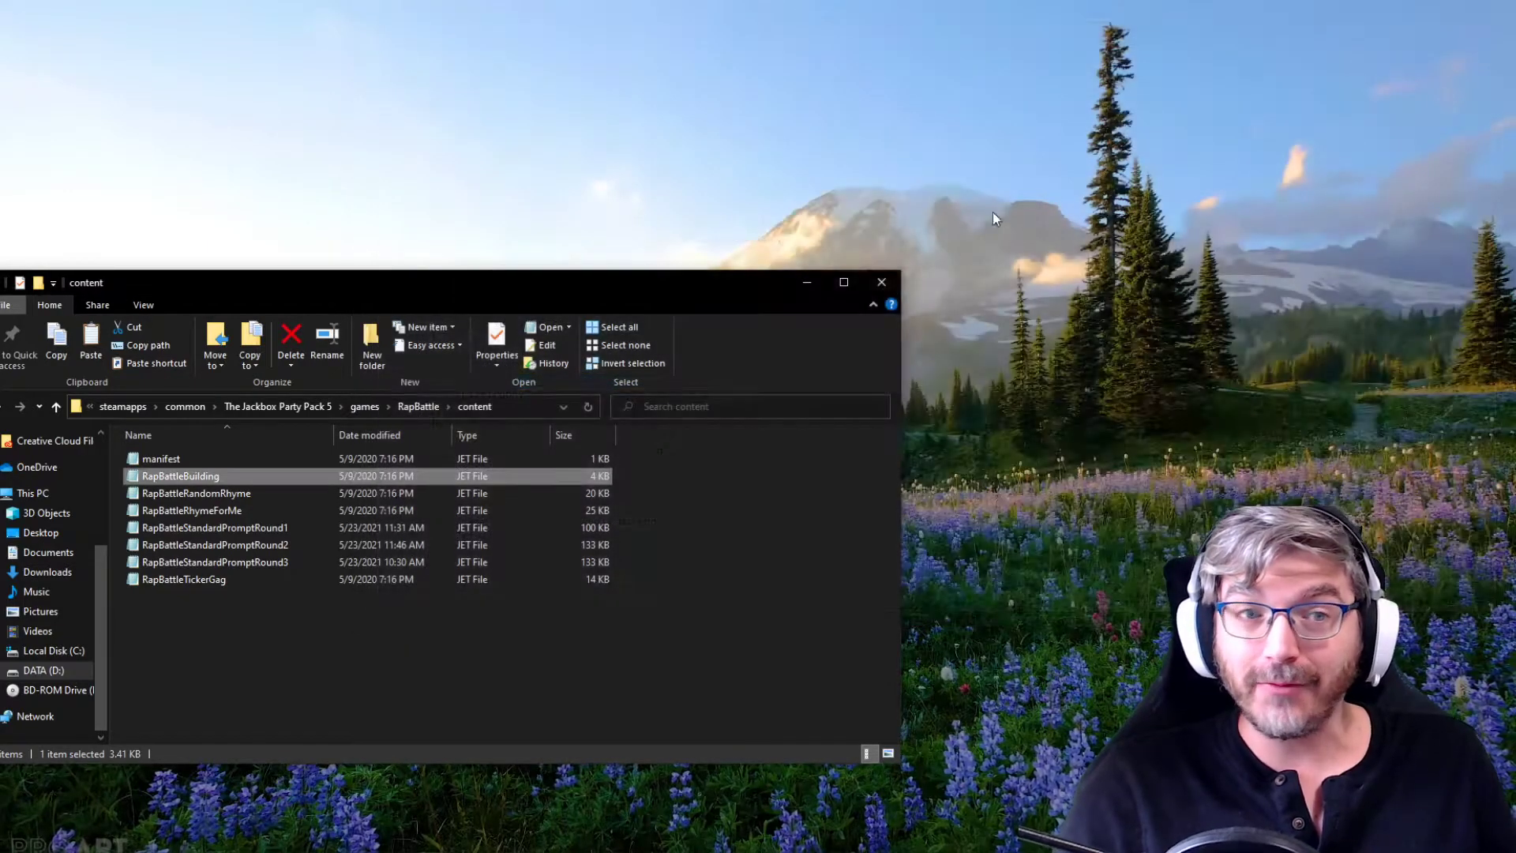
Open the RapBattleTickerGag file and review its news ticker texts from the first entry to the last.
double_click(253, 580)
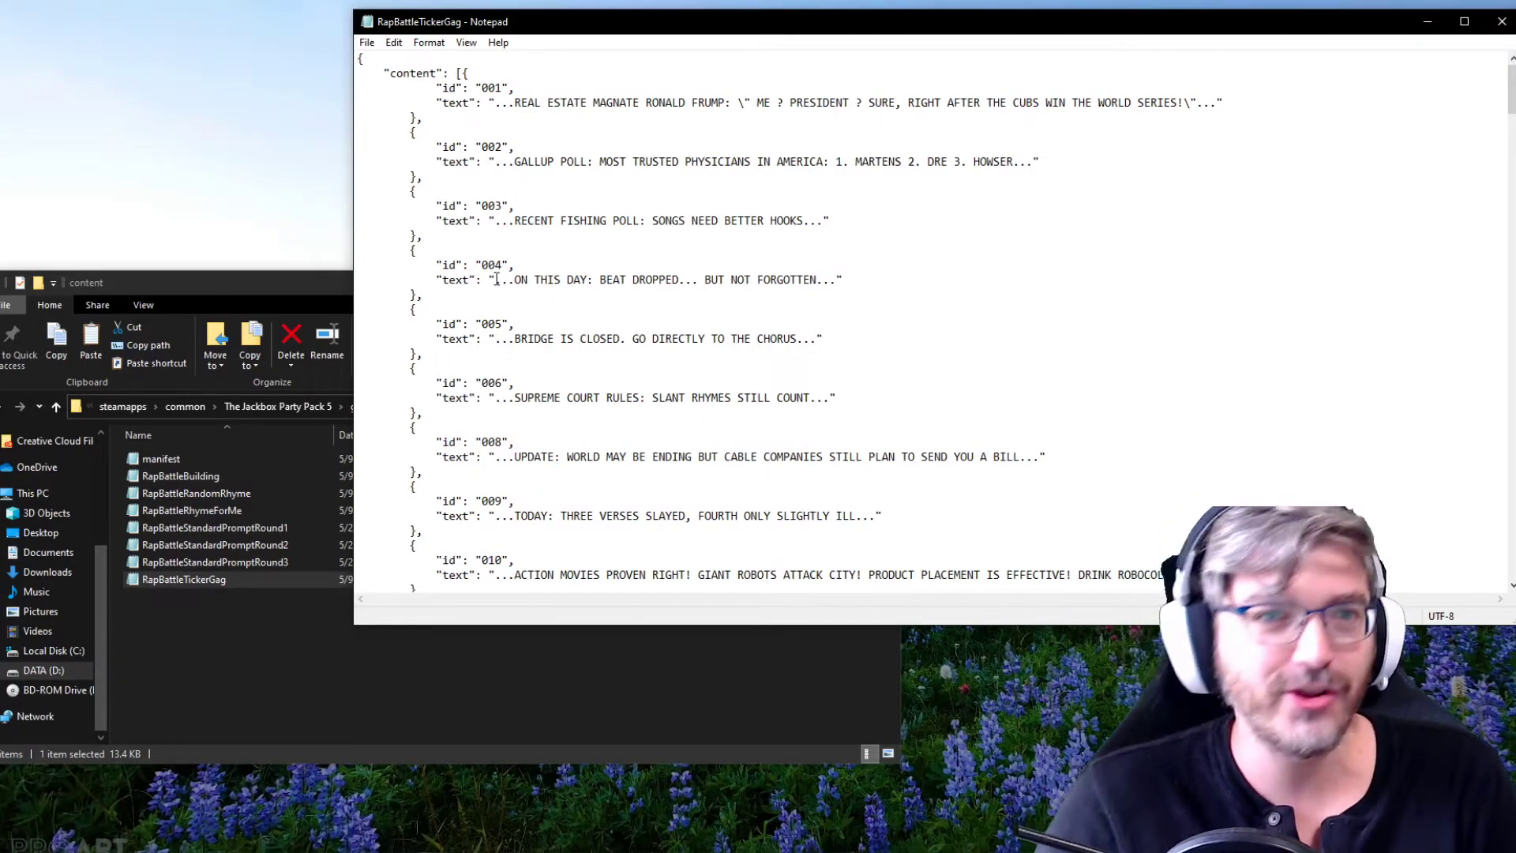
left_click_drag(496, 280, 791, 279)
scroll(797, 284, "down", 20)
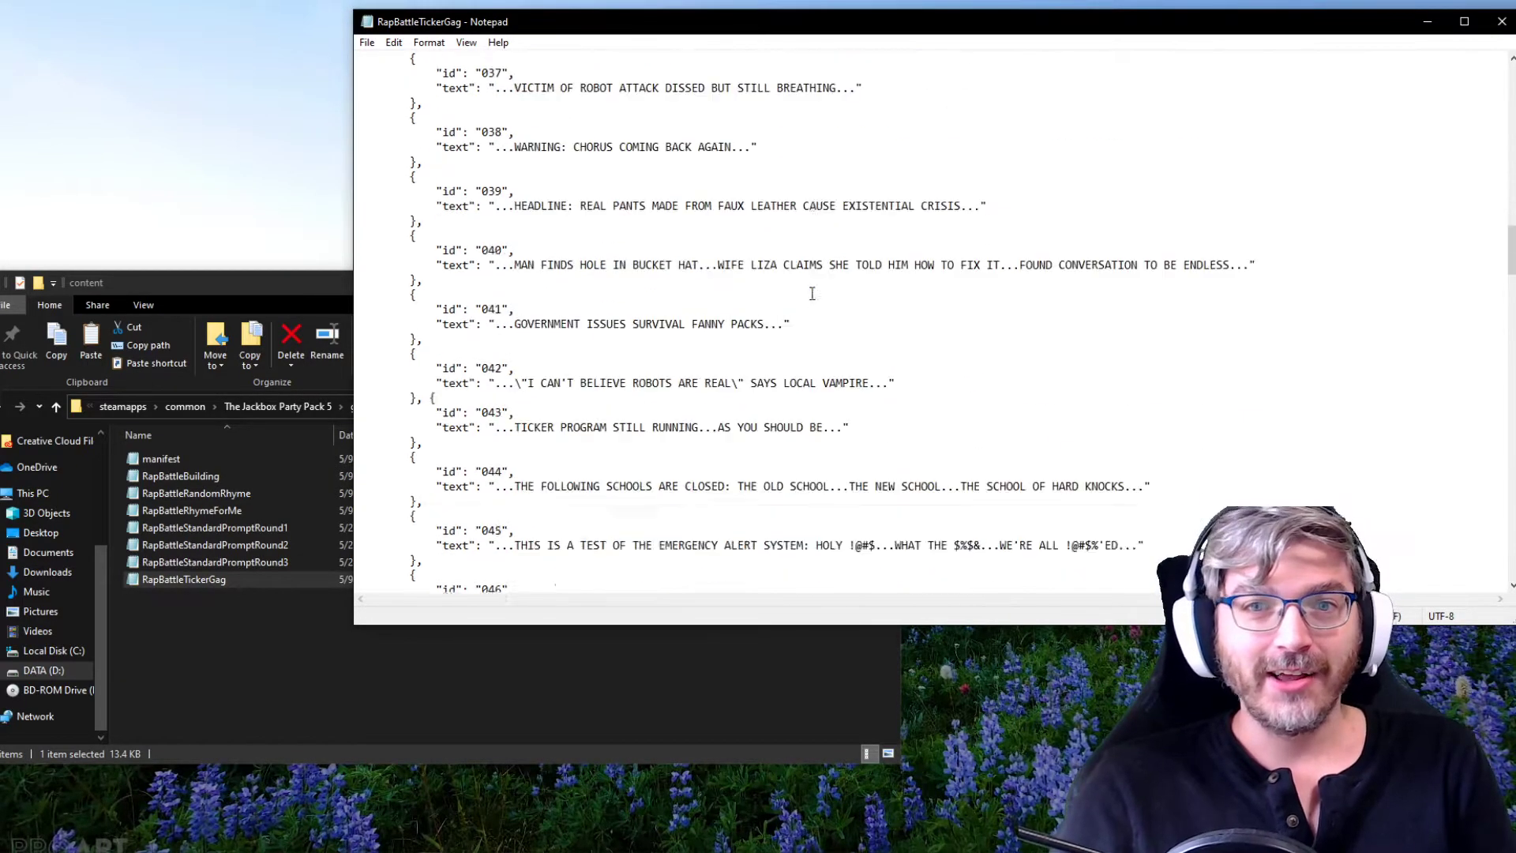
scroll(812, 294, "down", 20)
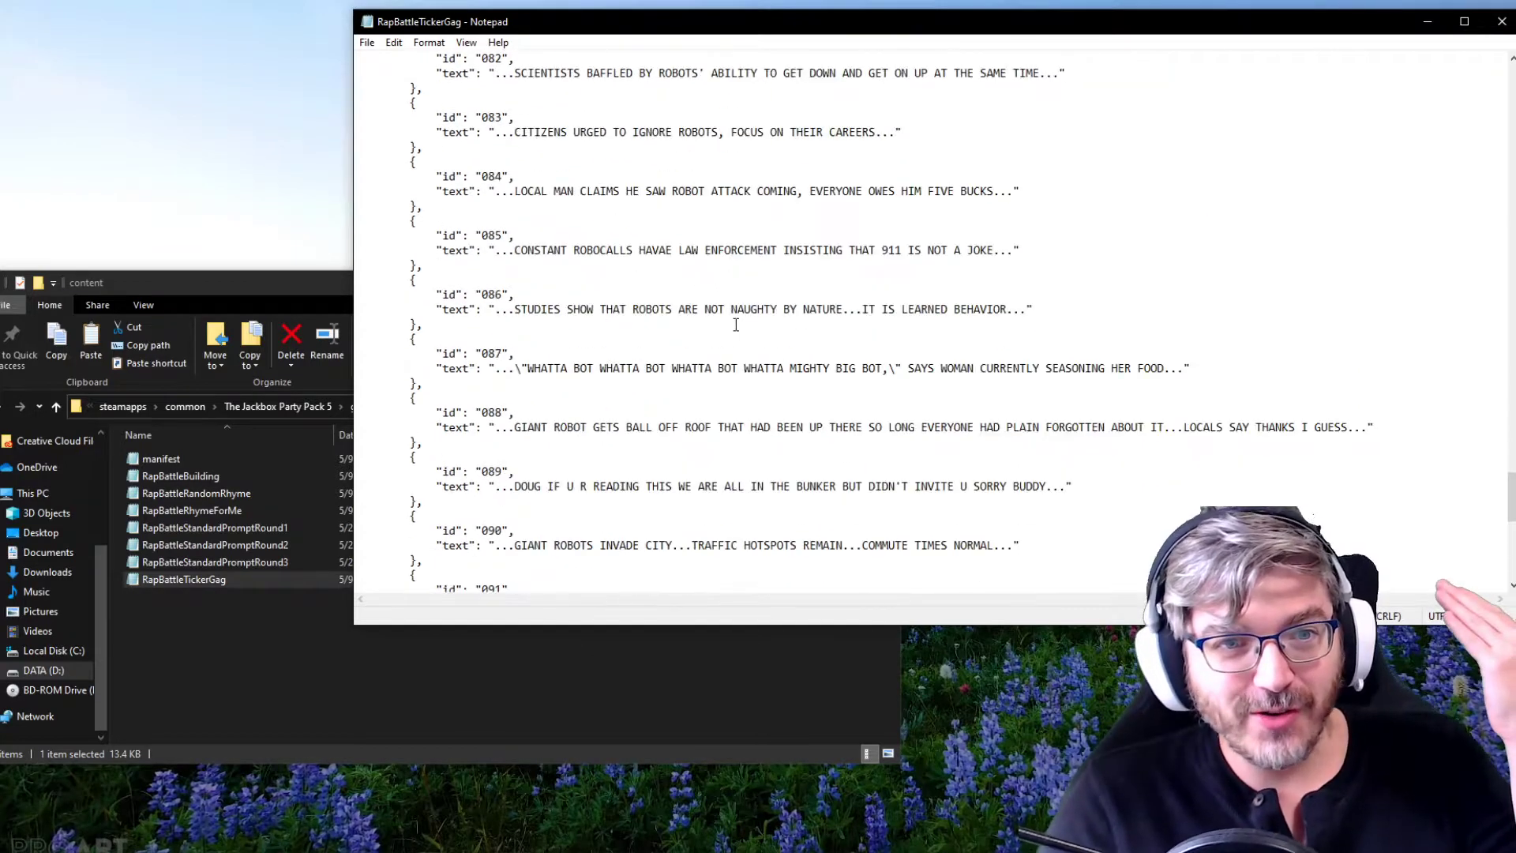
scroll(738, 322, "down", 17)
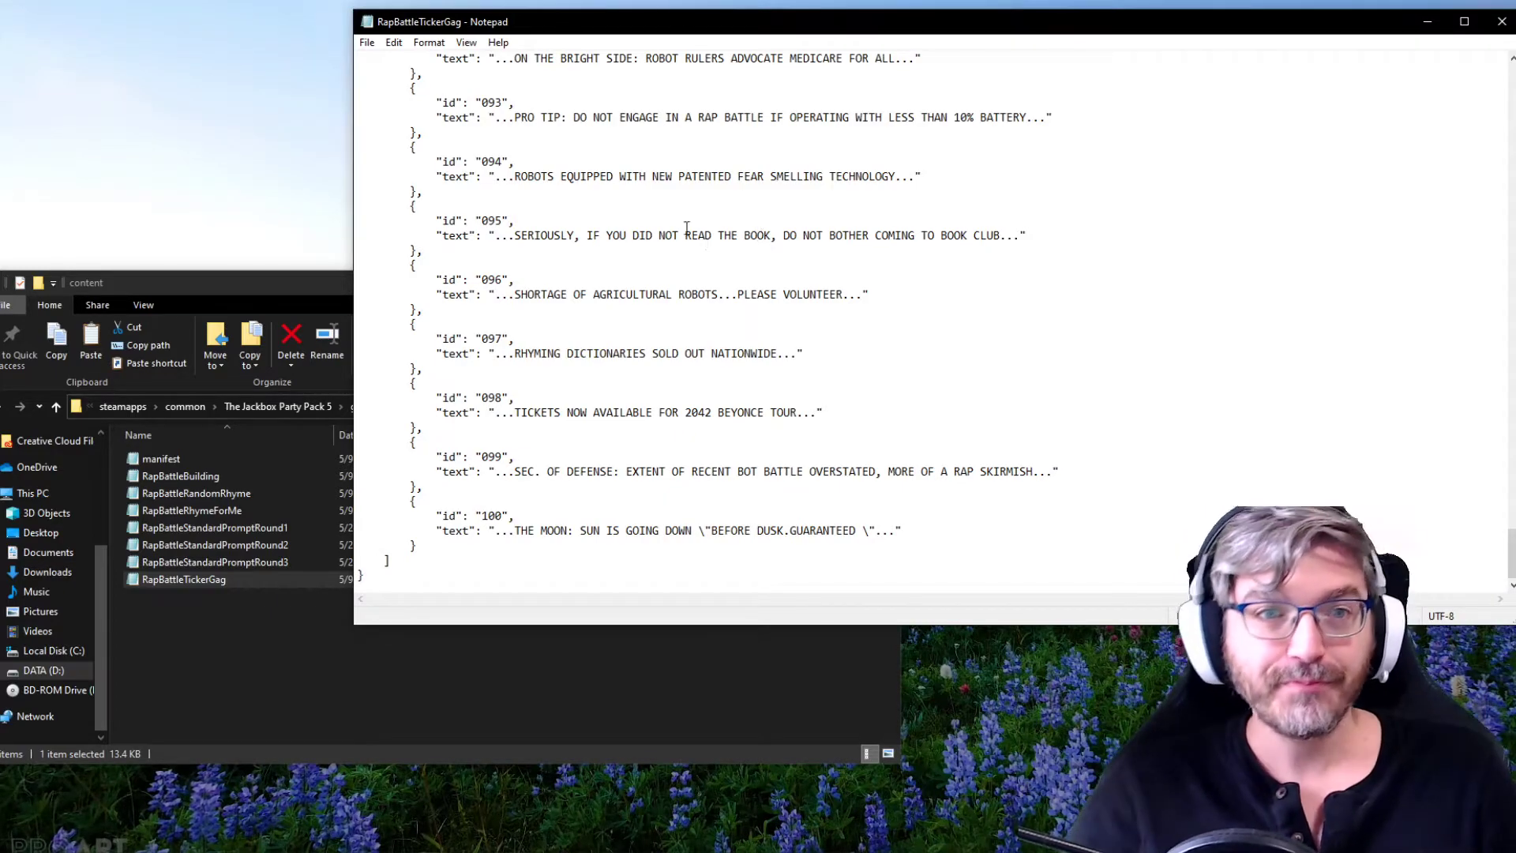
left_click_drag(498, 351, 799, 354)
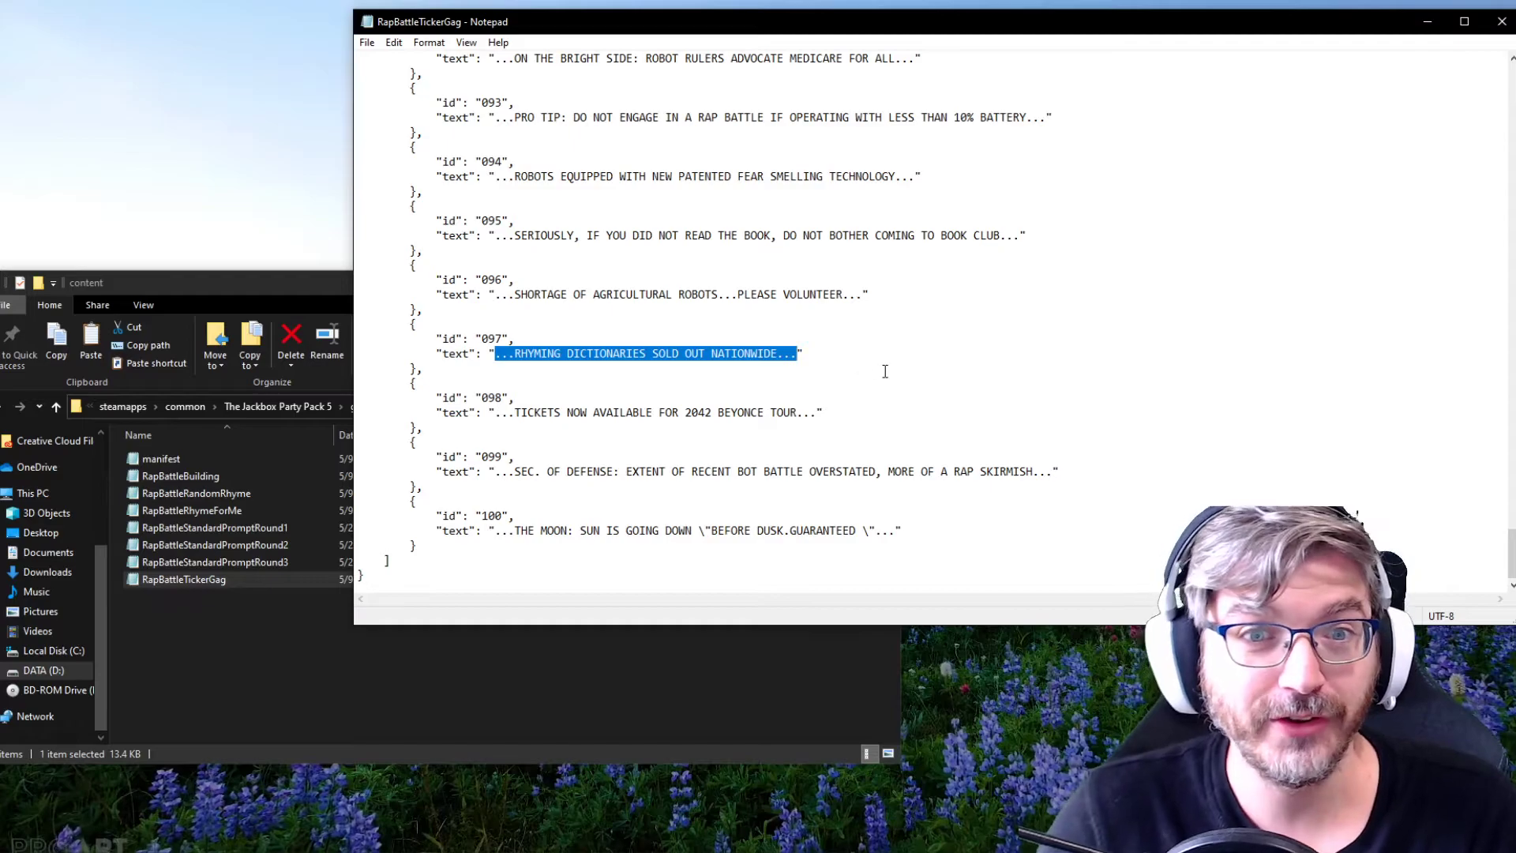
scroll(860, 362, "up", 20)
scroll(900, 354, "up", 20)
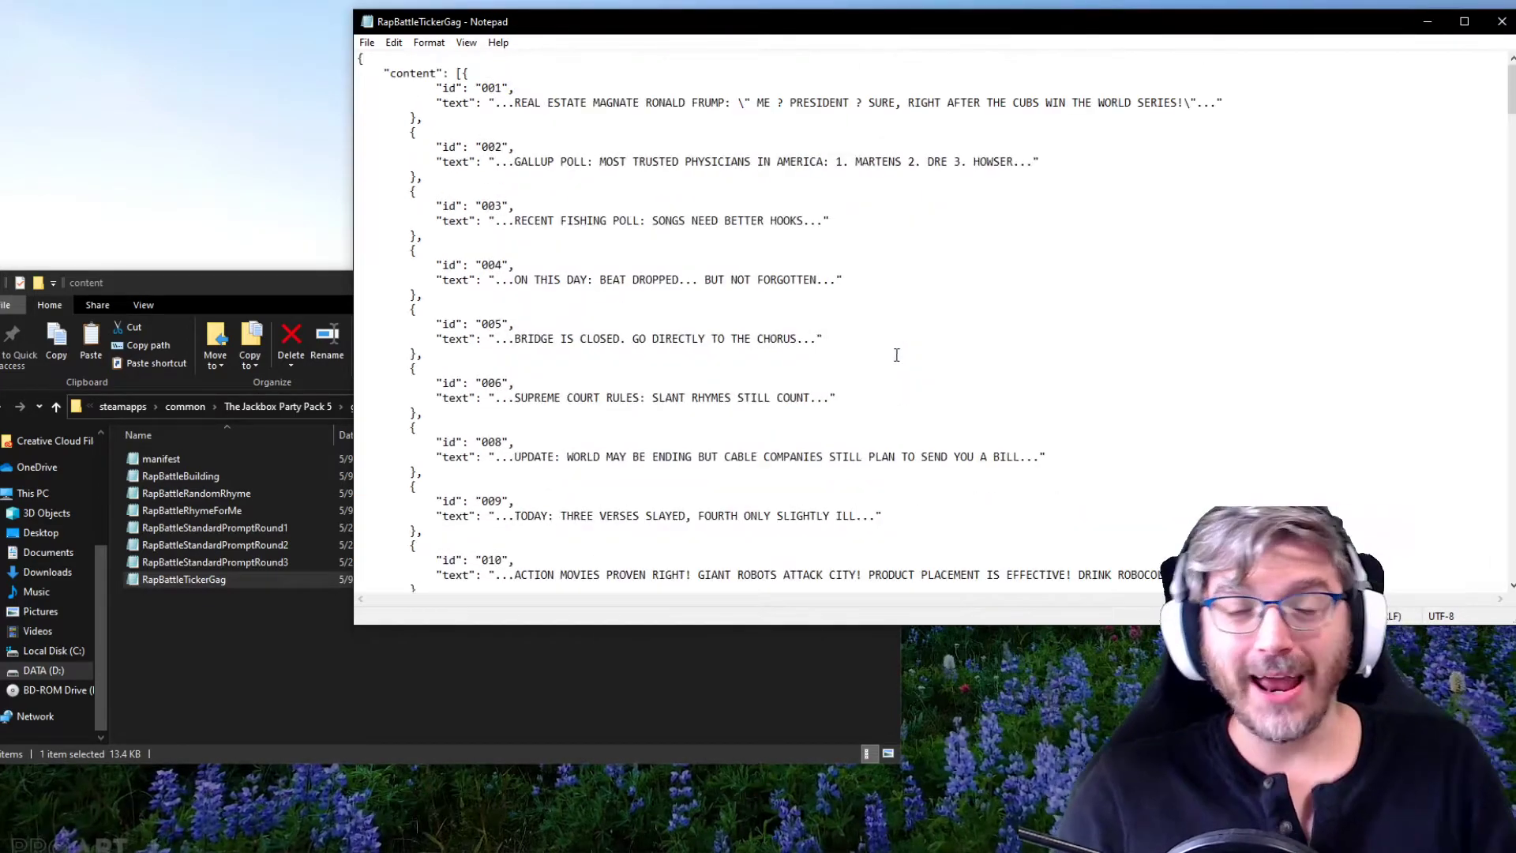